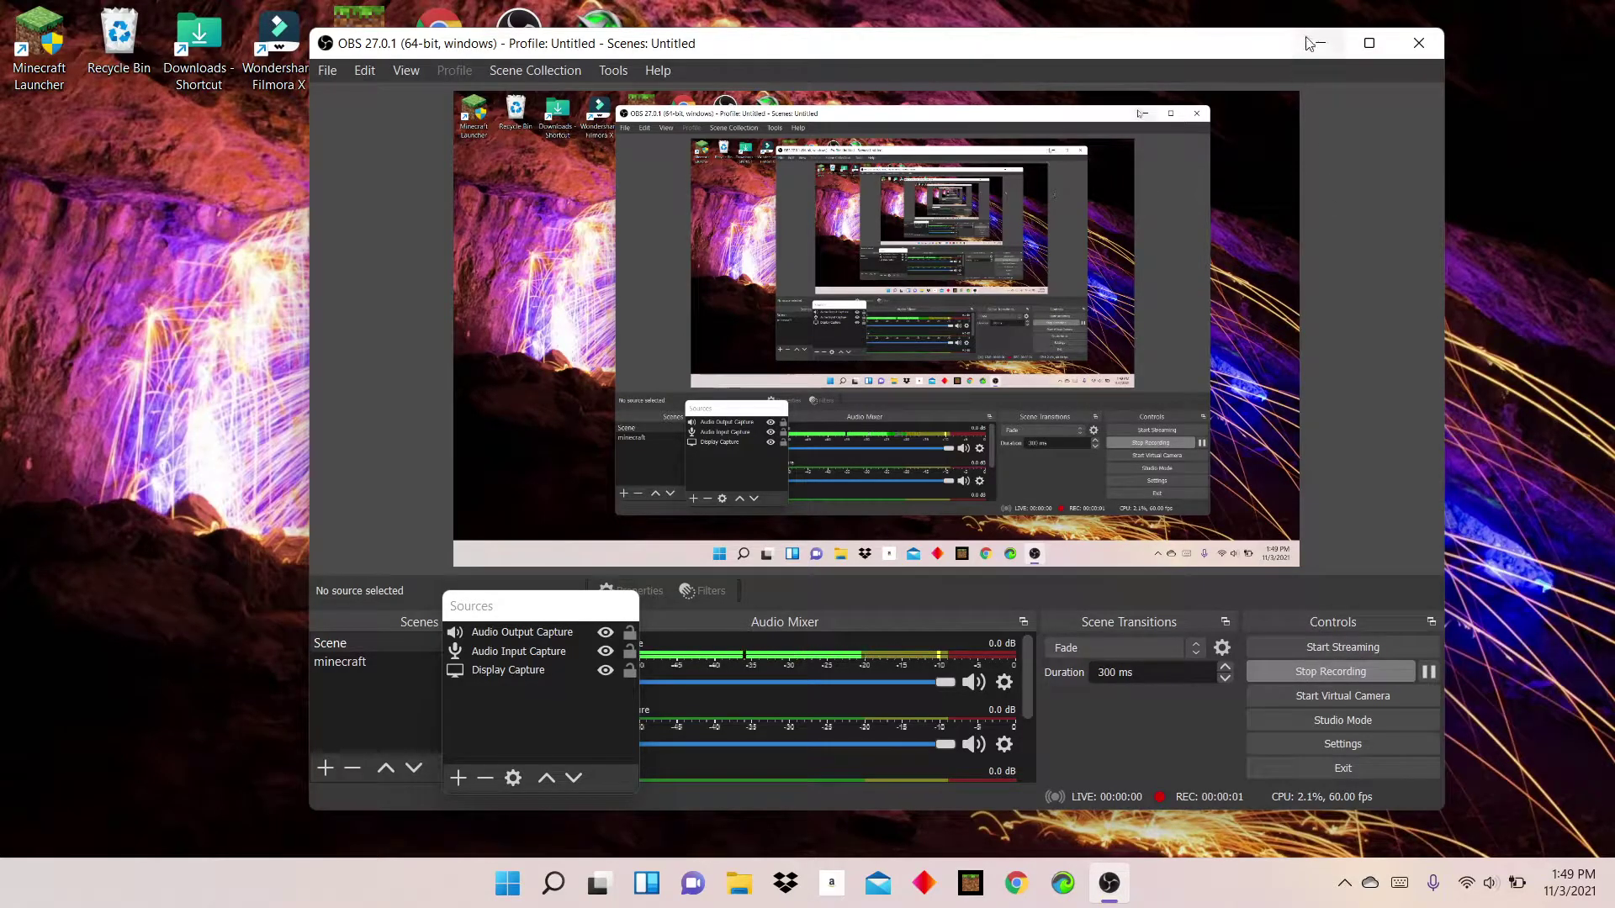
# Step: Minimize the recording software, open Chrome, search the web for "skindex" and open the official Minecraft Skins site
pyautogui.click(1312, 43)
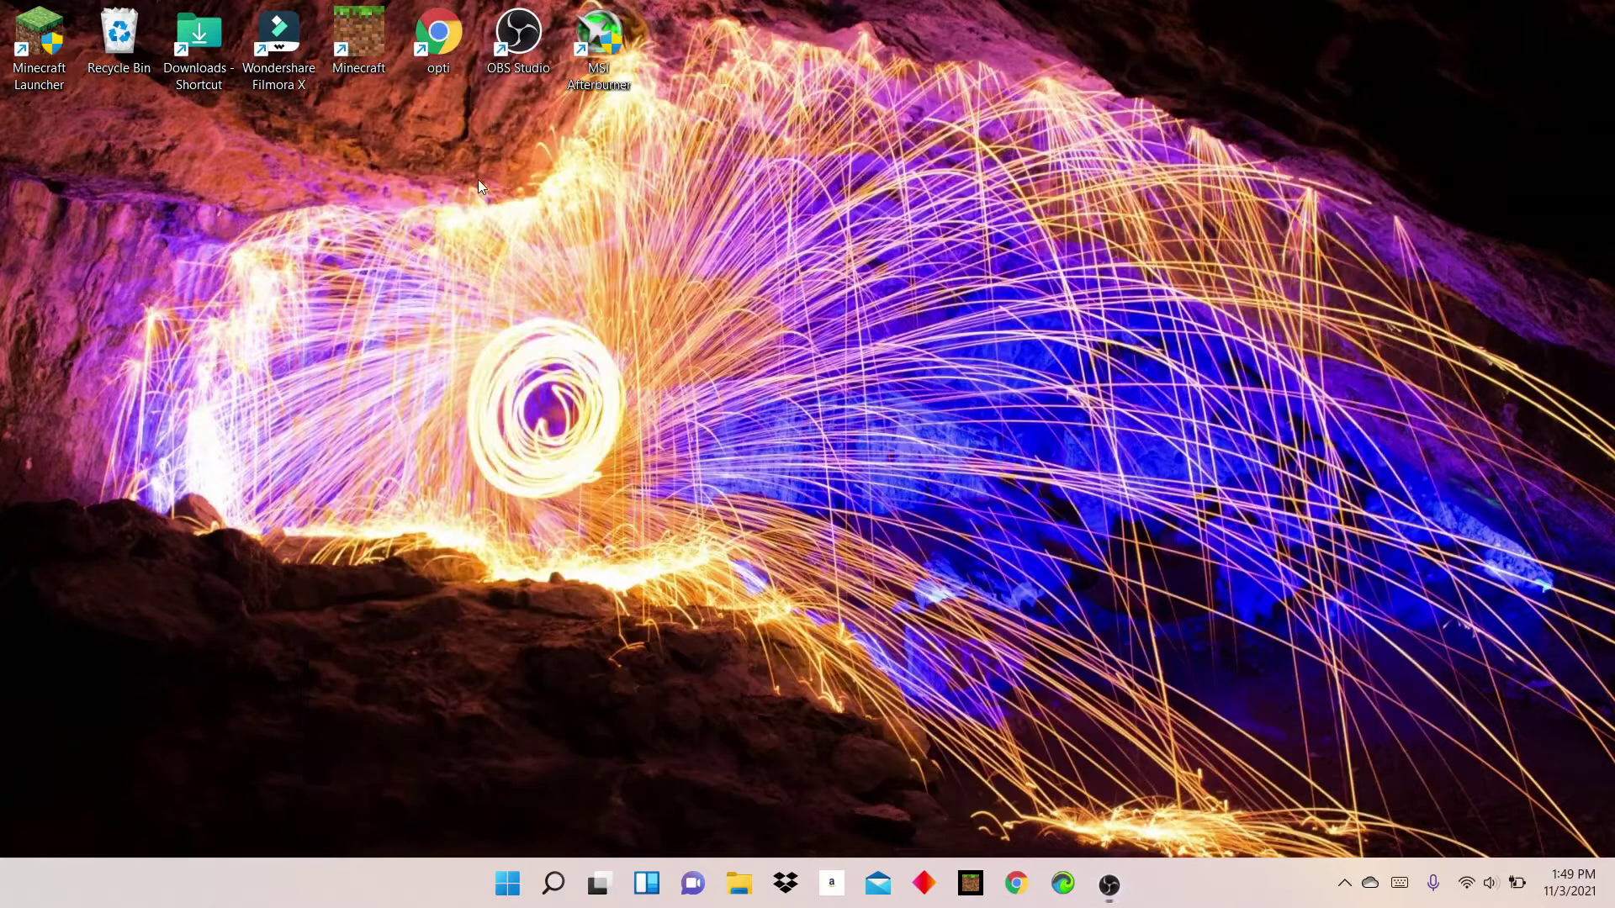
pyautogui.doubleClick(442, 53)
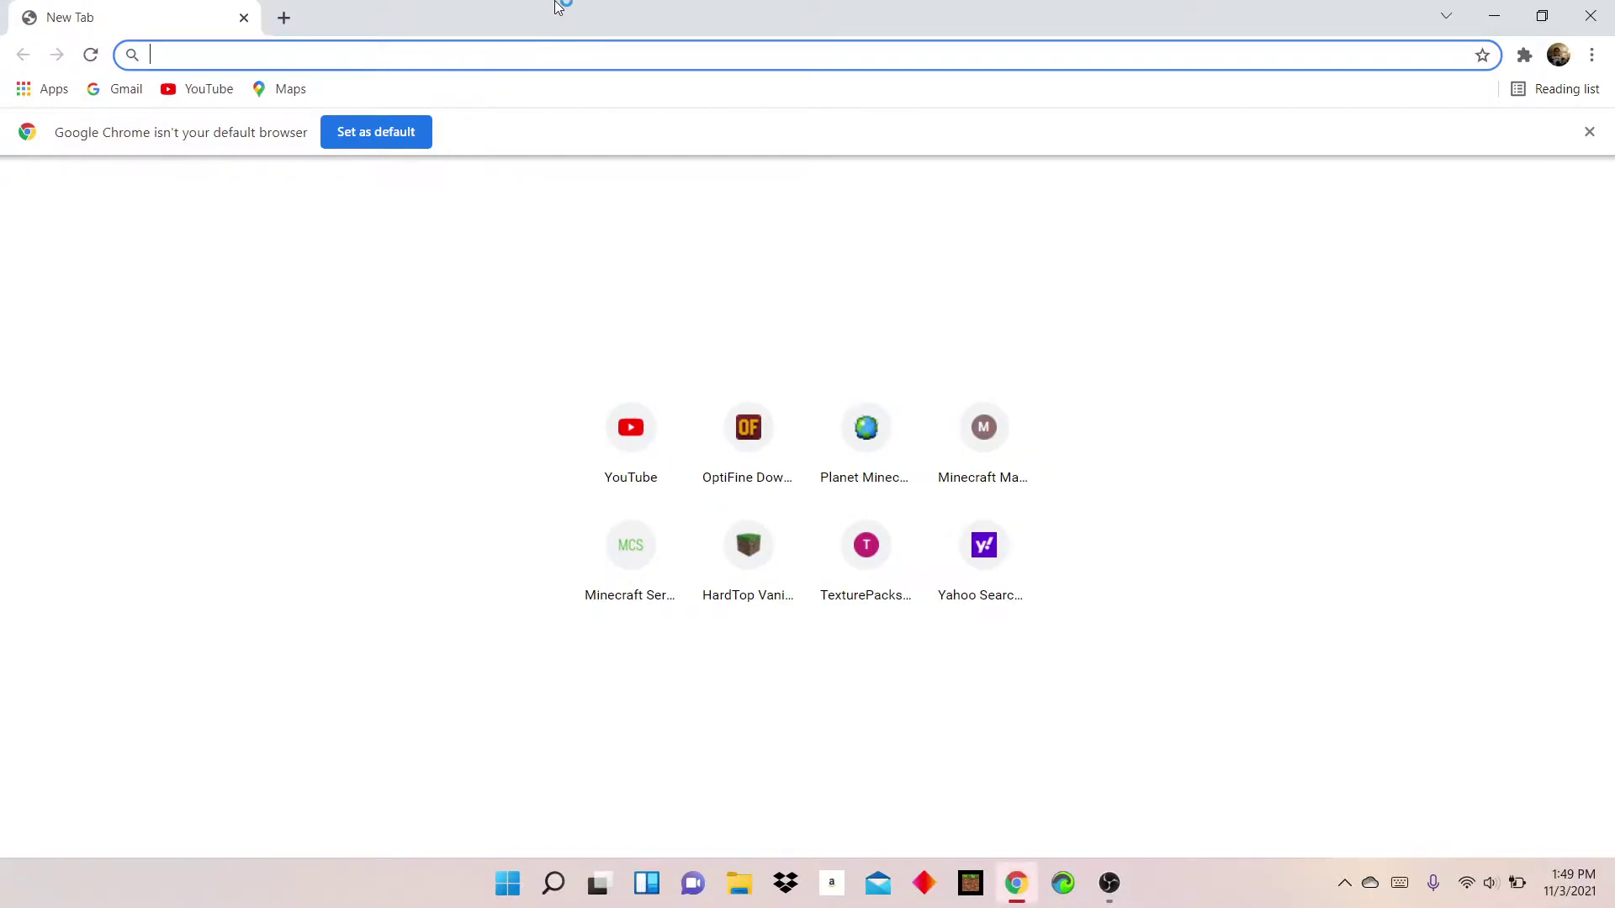
pyautogui.write('skindex')
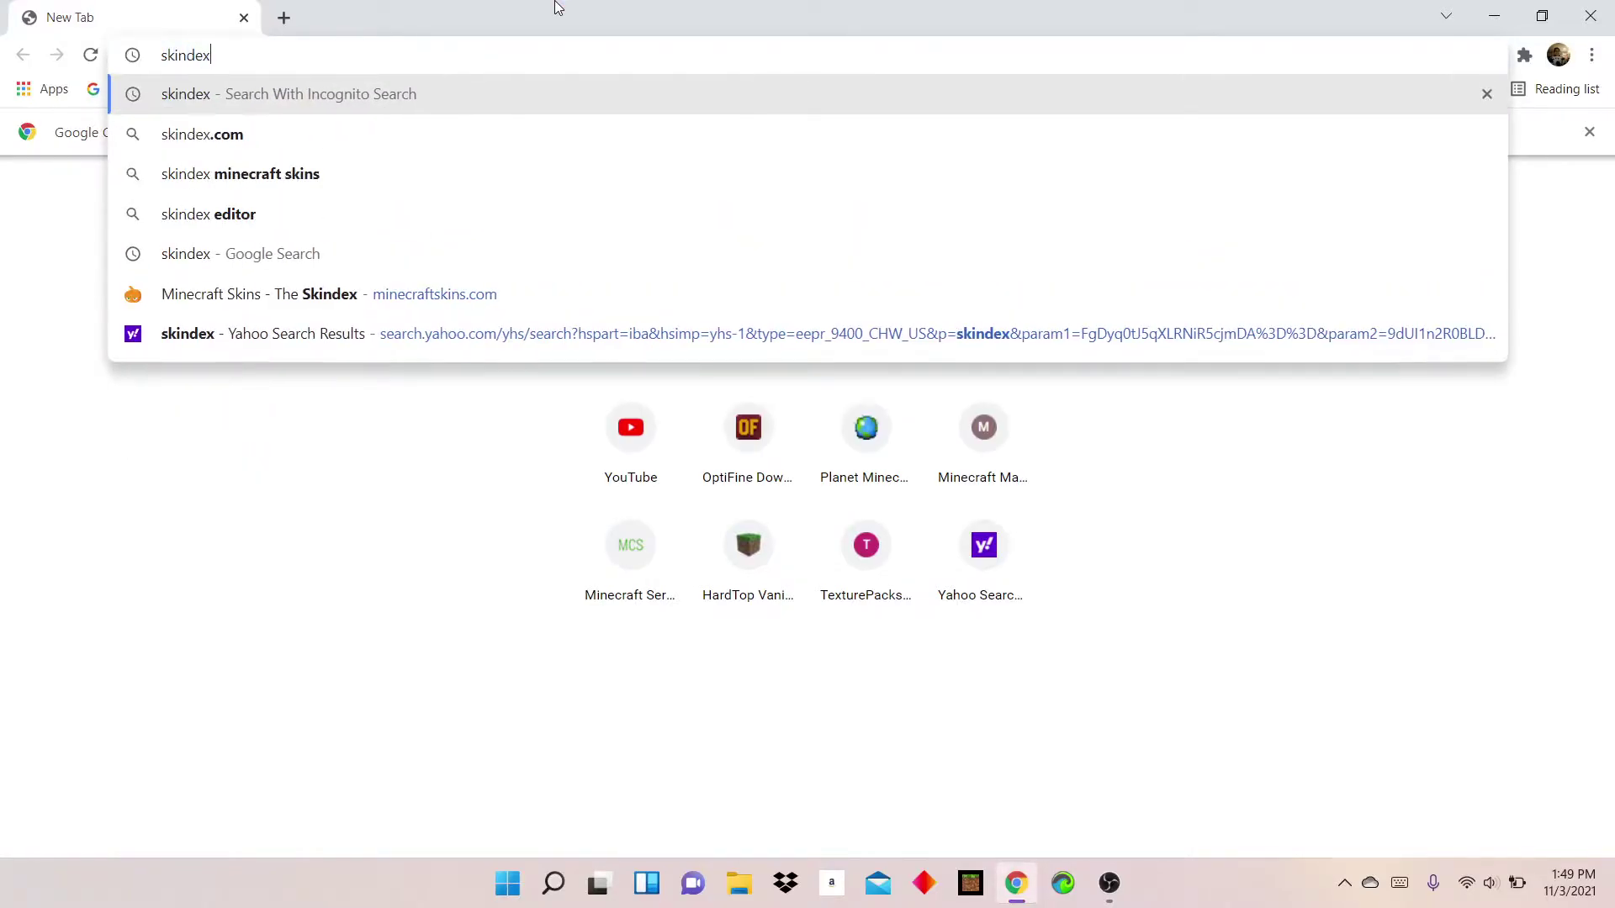
pyautogui.press('Return')
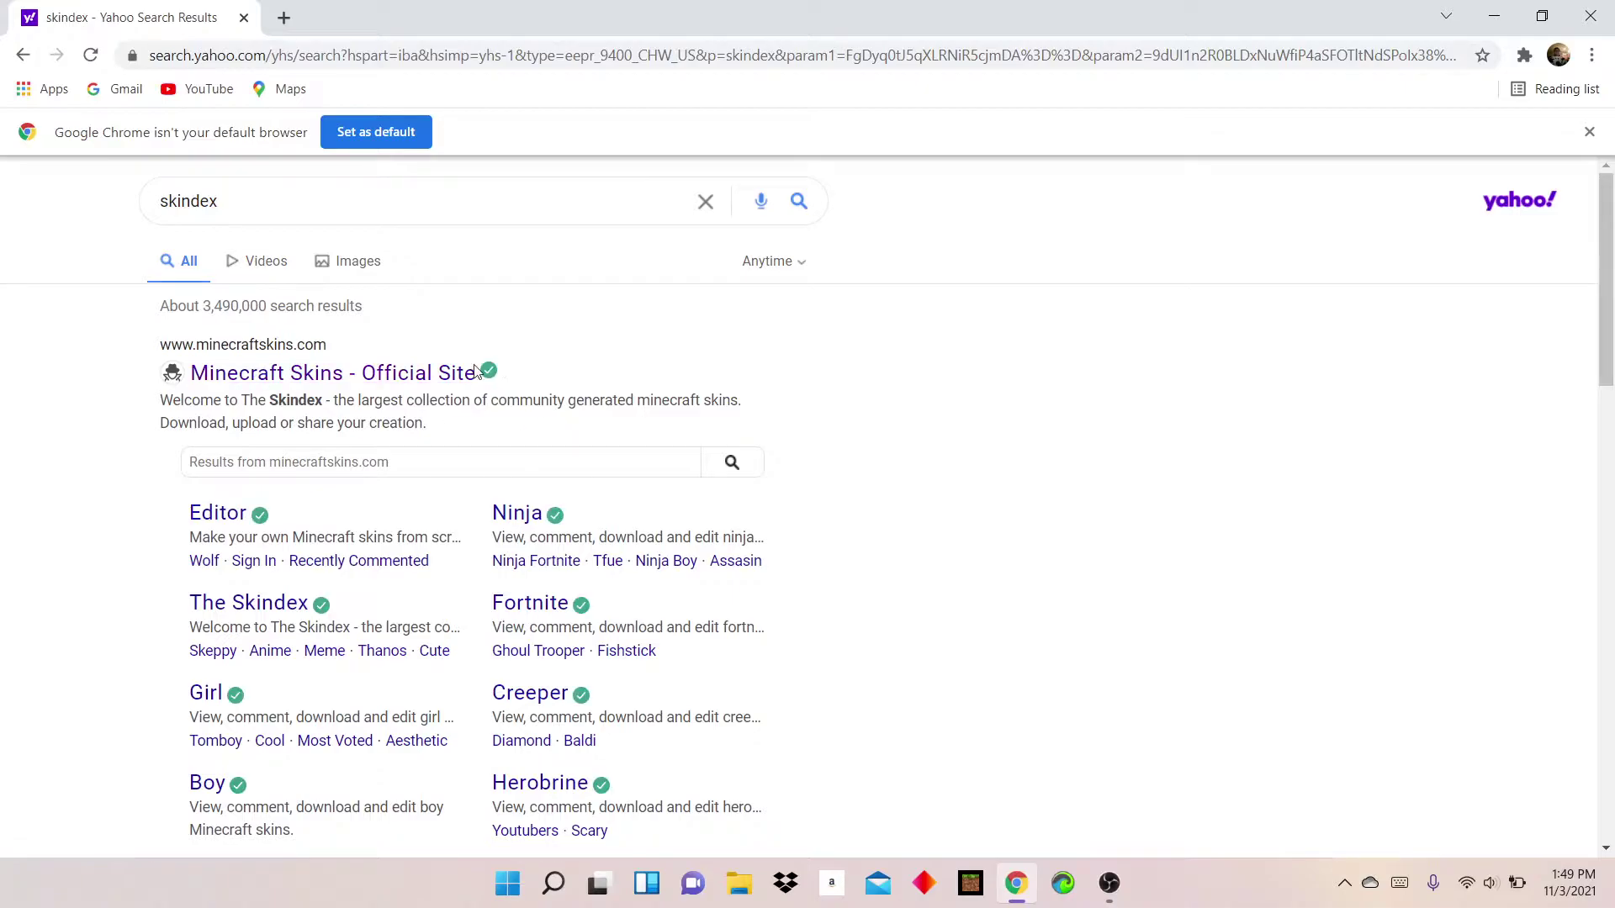
pyautogui.moveTo(485, 372); pyautogui.dragTo(257, 373)
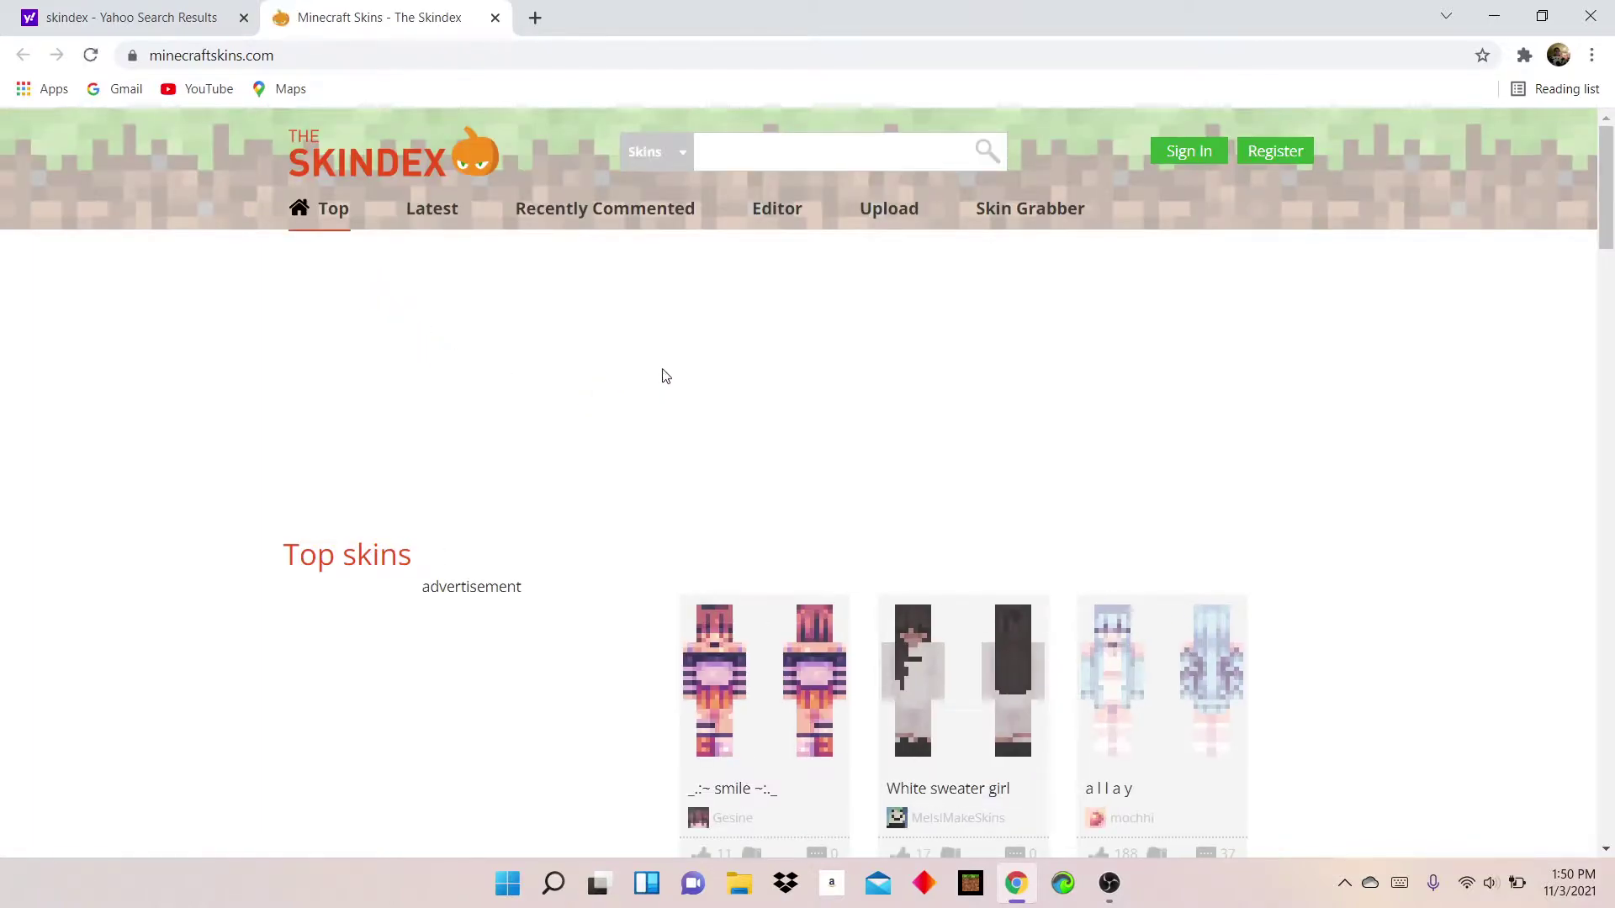
# Step: Browse the top skins on The Skindex and open the page of the "I have a twitter =)" skin
pyautogui.scroll(-4, 673, 387)
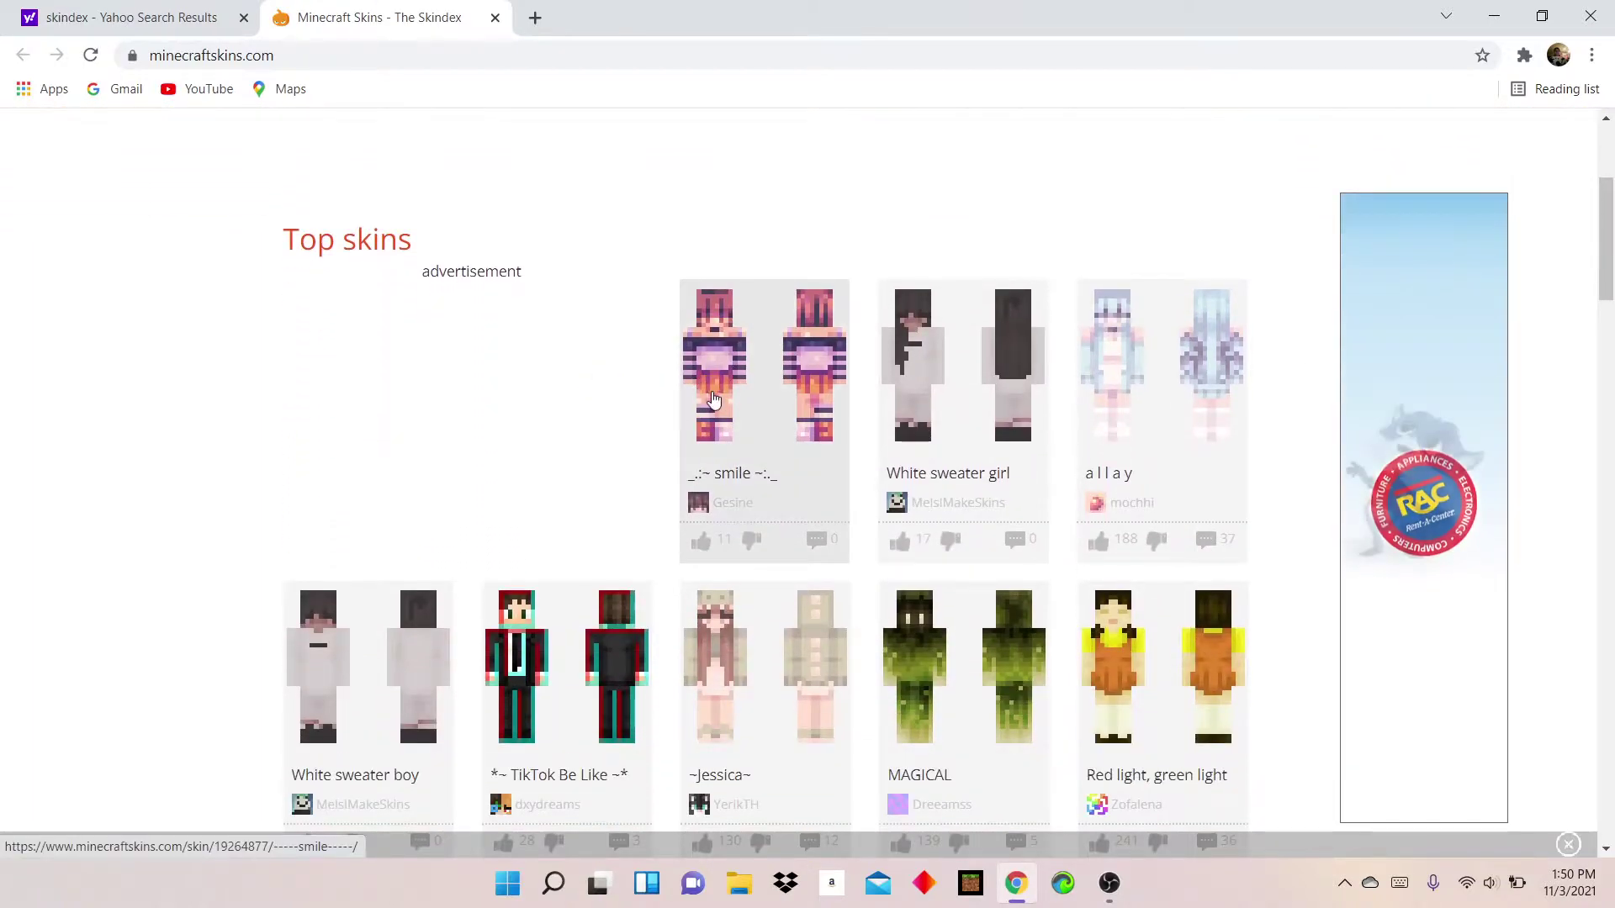
pyautogui.scroll(-3, 702, 403)
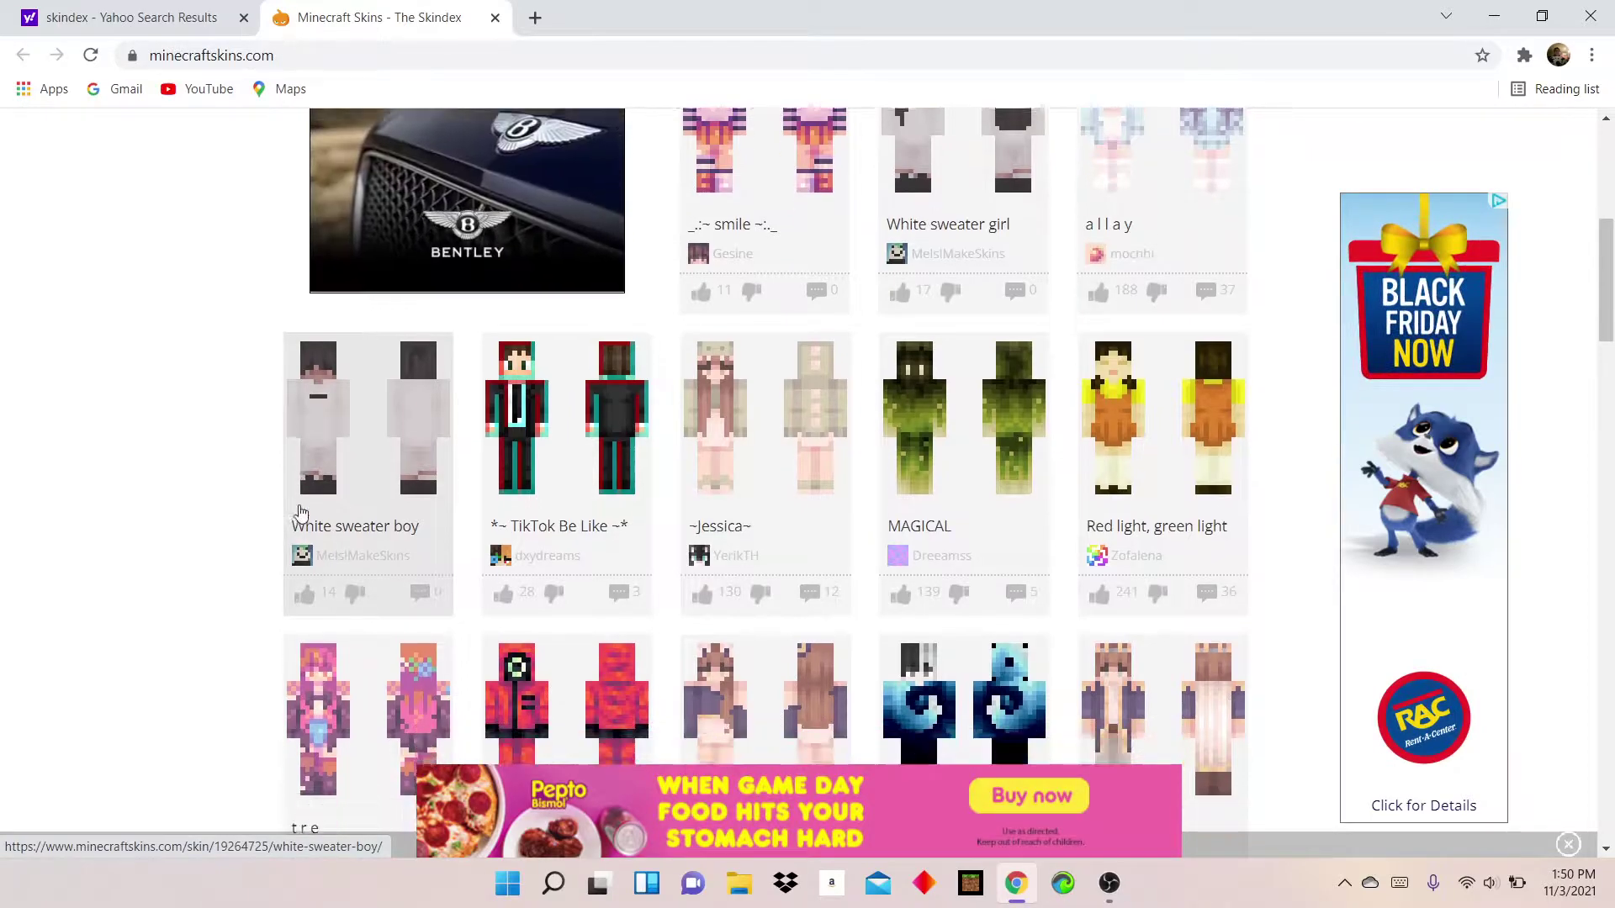
pyautogui.scroll(-10, 303, 515)
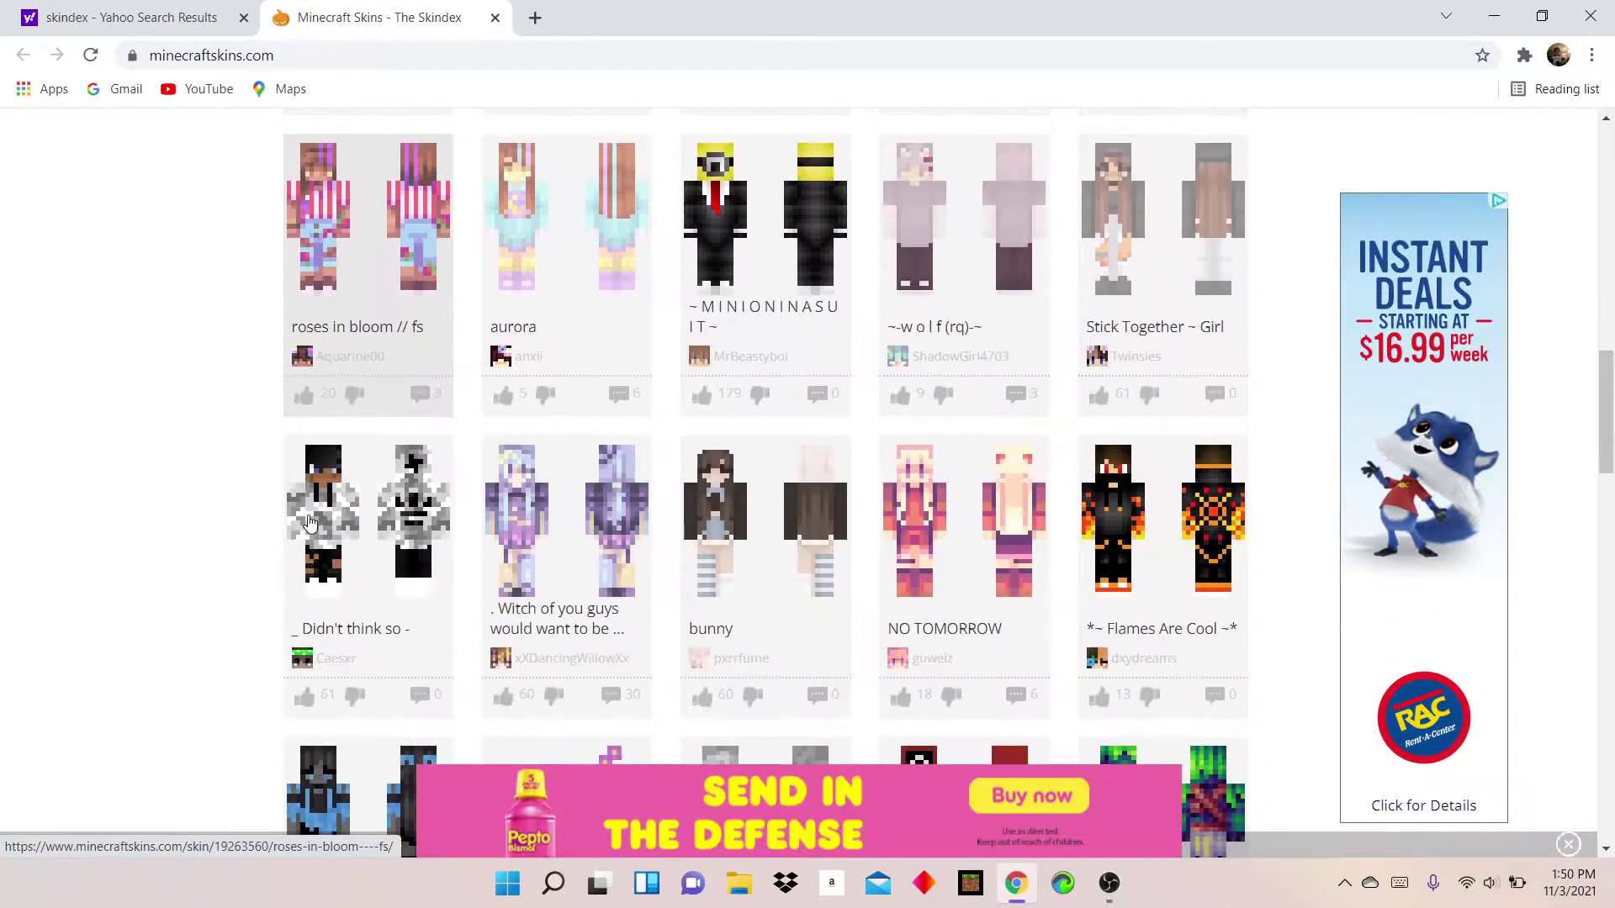
pyautogui.scroll(-4, 341, 541)
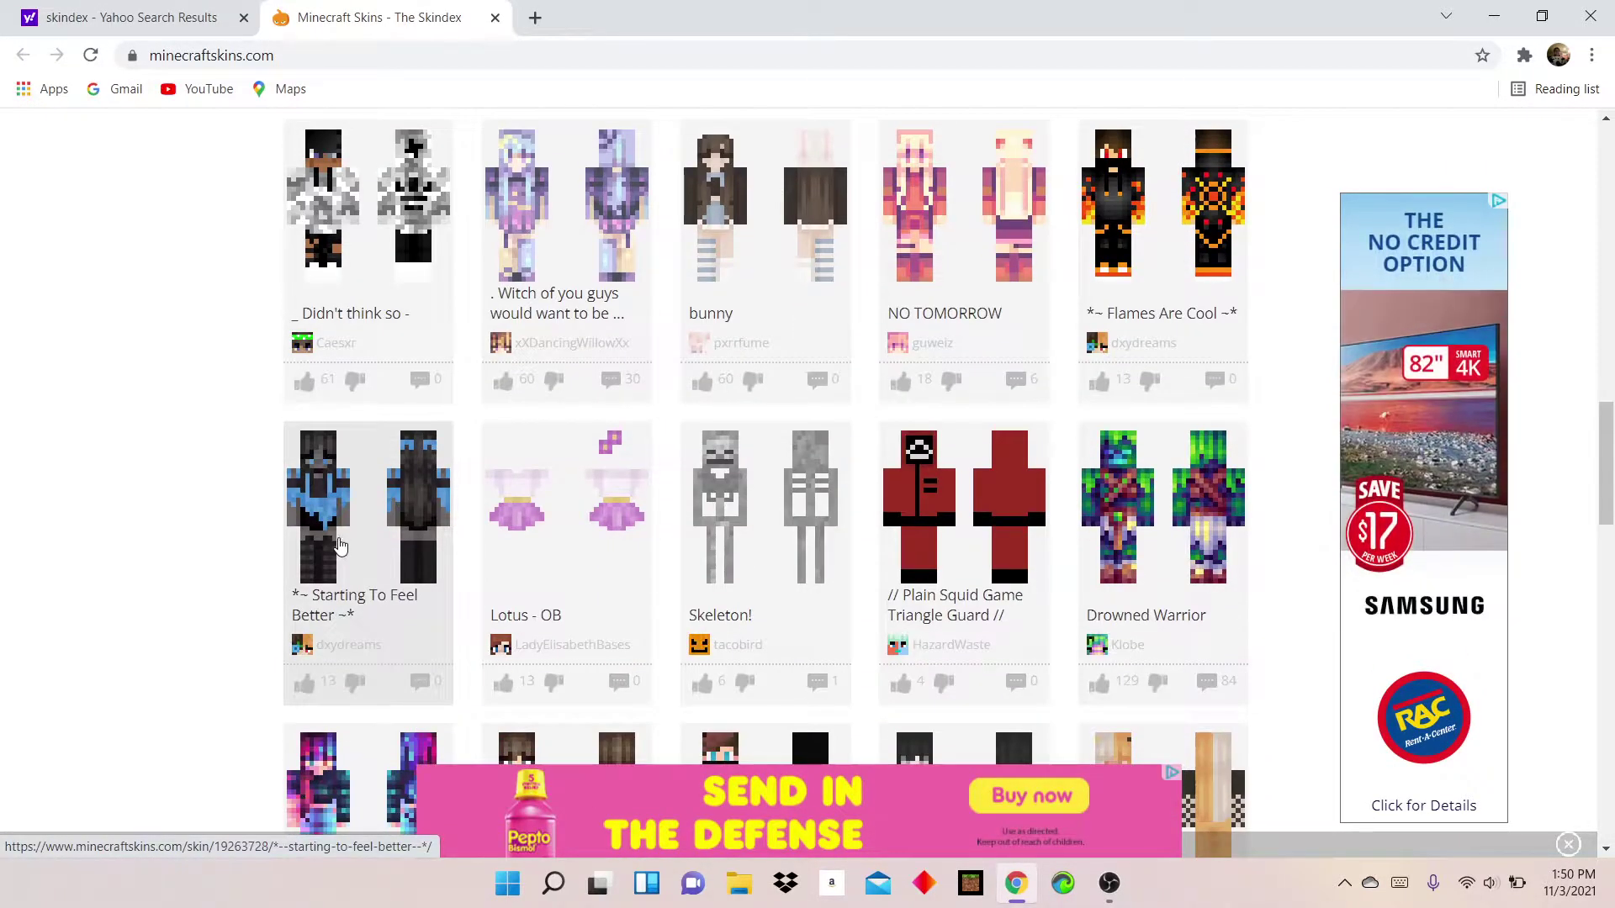
pyautogui.scroll(-8, 341, 541)
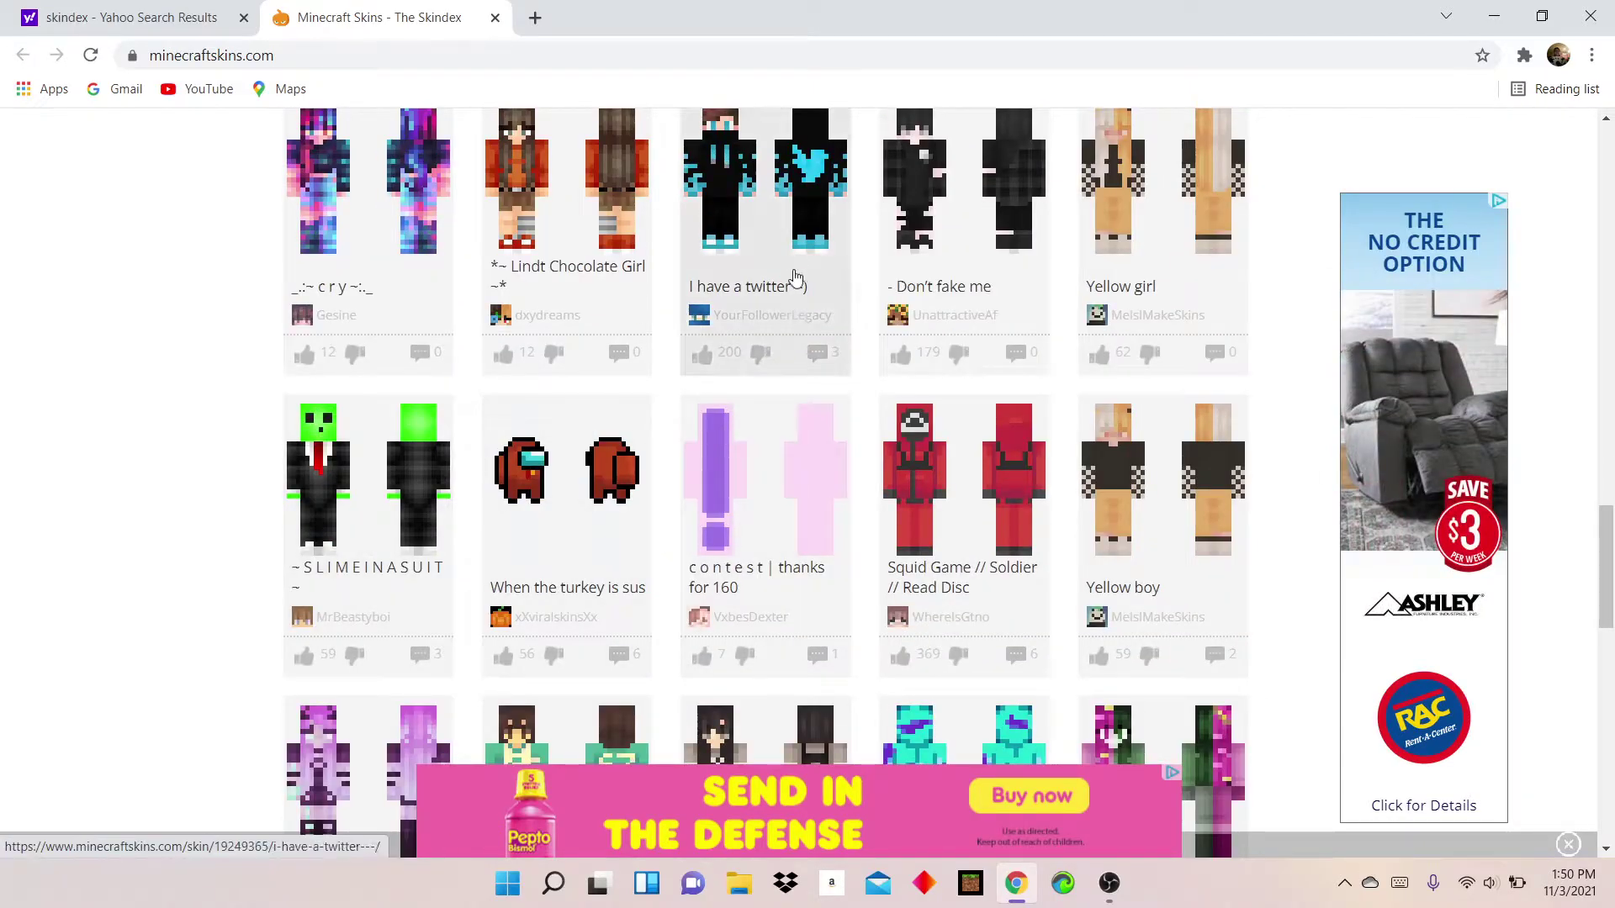
pyautogui.click(673, 300)
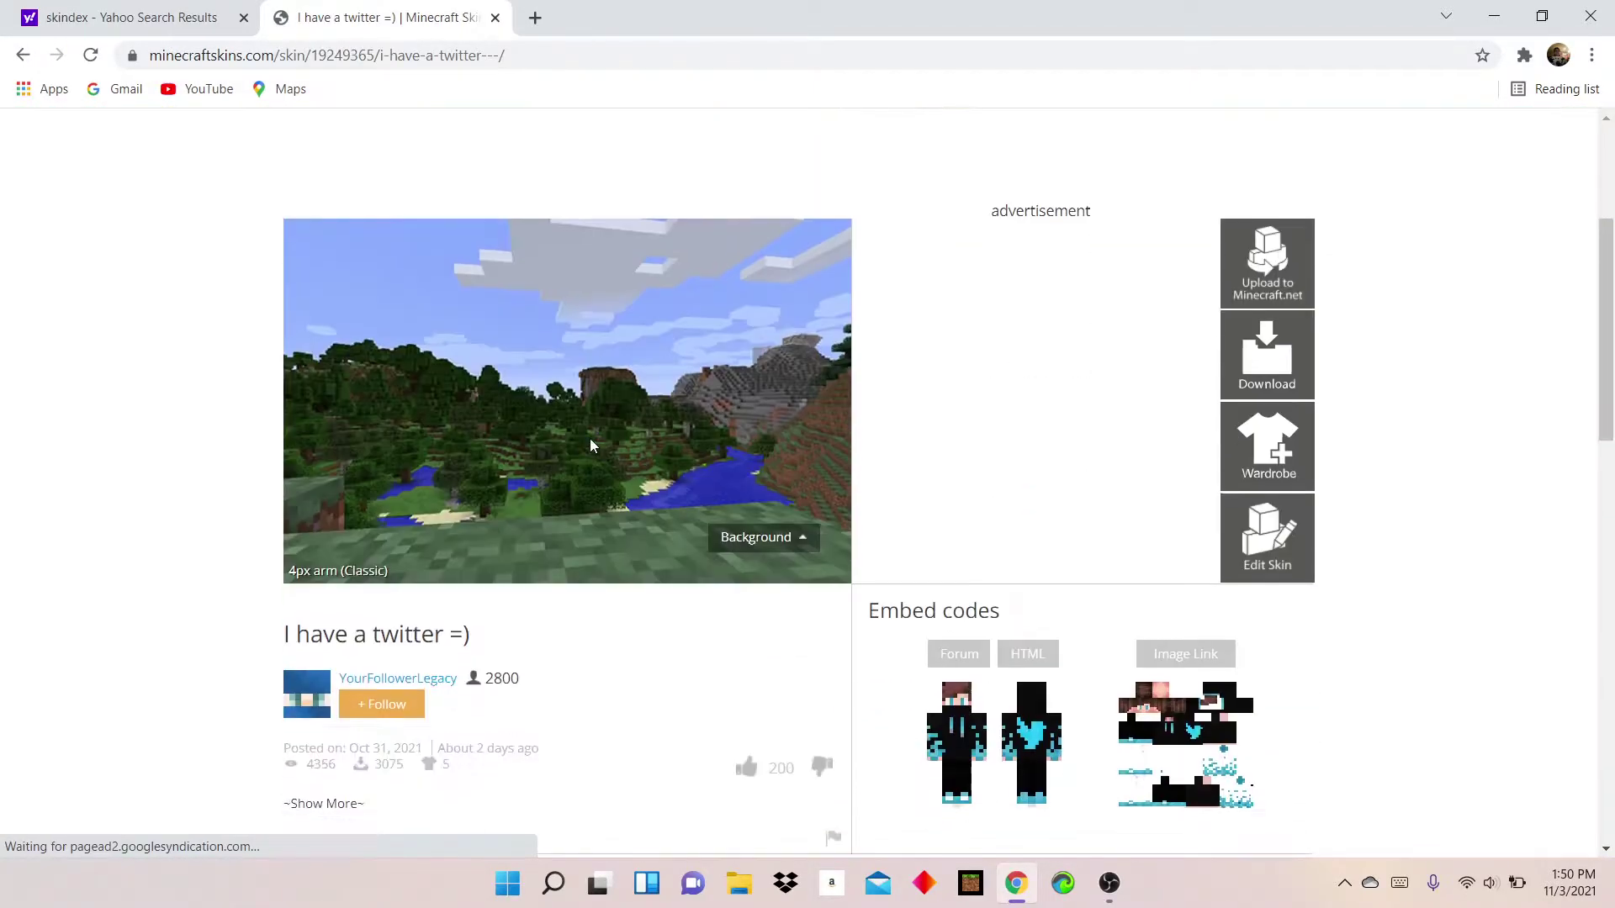
# Step: Rotate the 3D preview of the "I have a twitter =)" skin and download the skin file
pyautogui.moveTo(539, 420); pyautogui.dragTo(513, 457)
pyautogui.moveTo(589, 641); pyautogui.dragTo(804, 637)
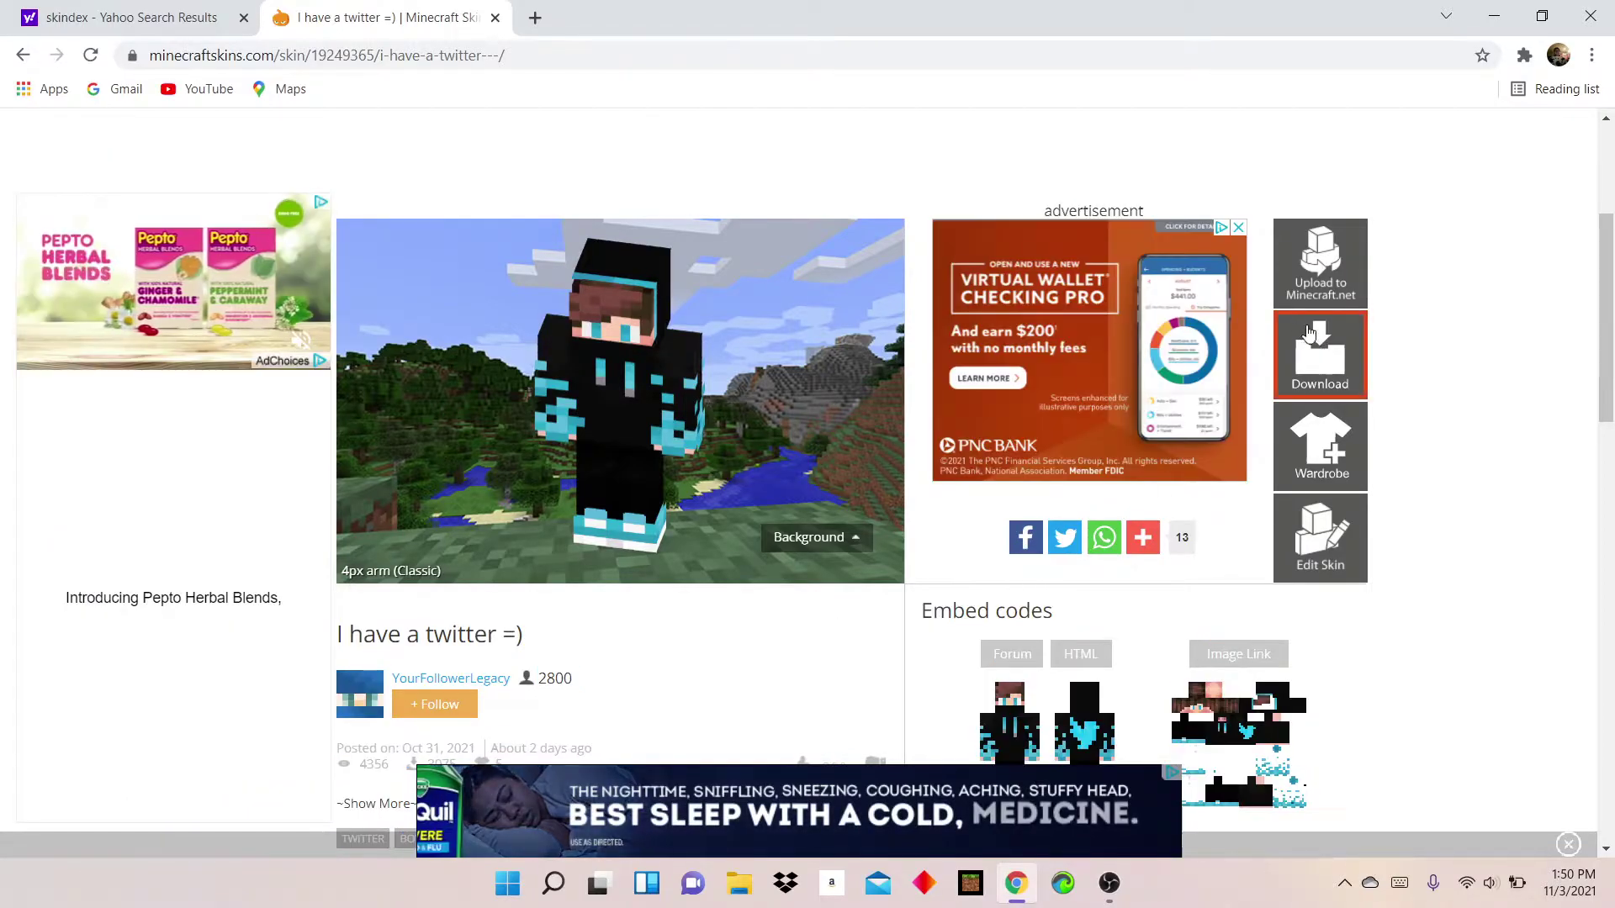
pyautogui.click(1319, 353)
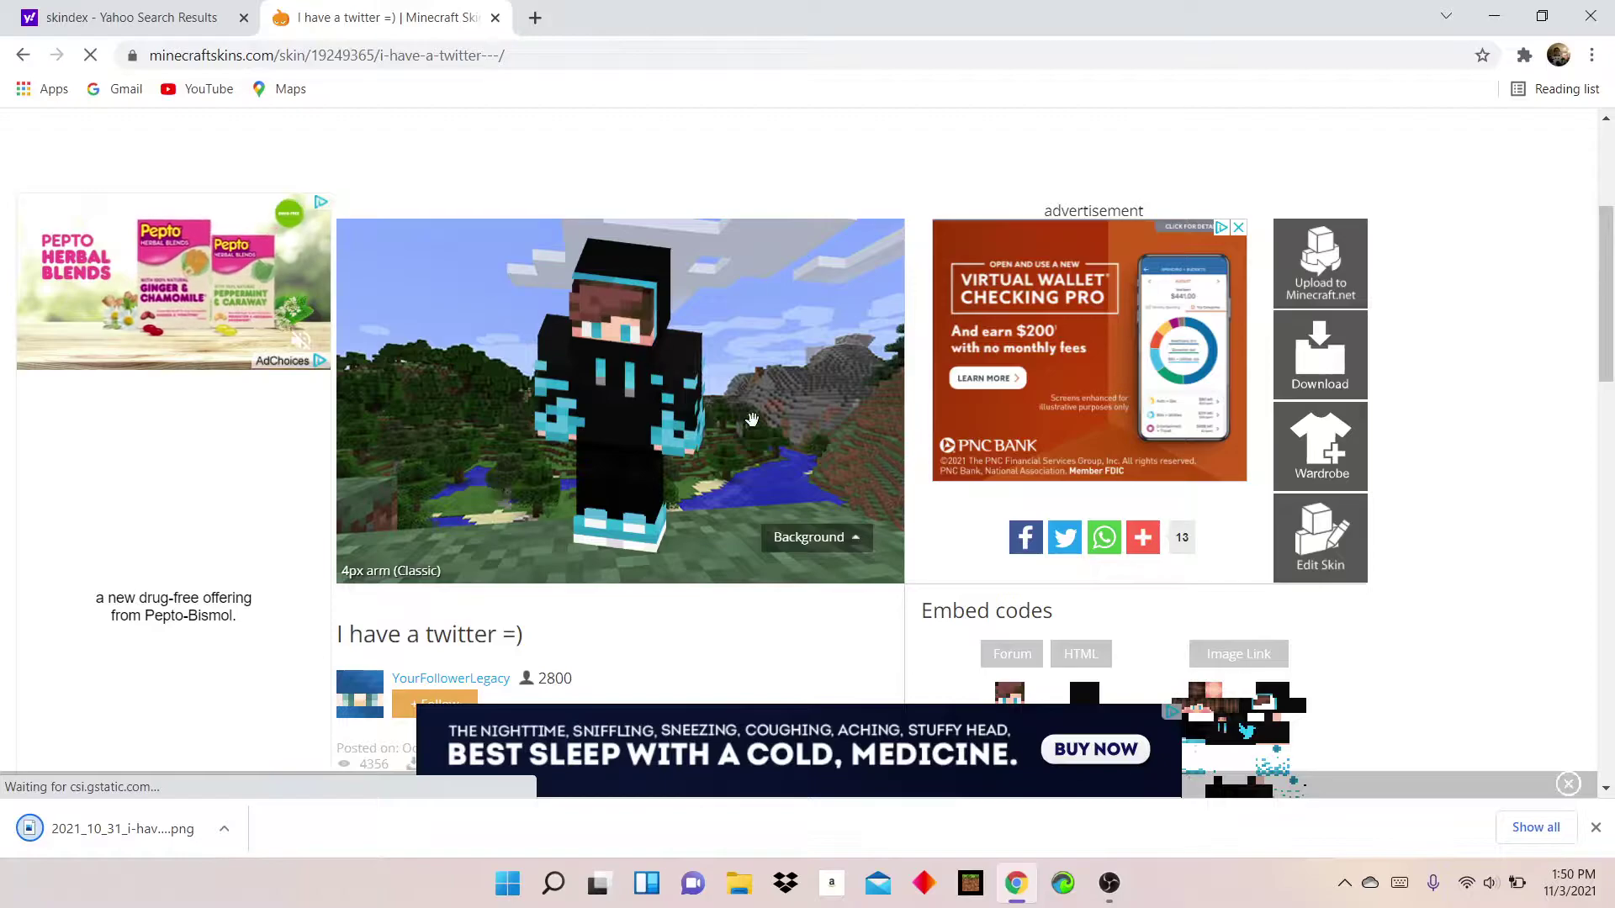
# Step: Open the skin in the site's skin editor to view its pixel layout and tools, and close the browser
pyautogui.scroll(-3, 1321, 370)
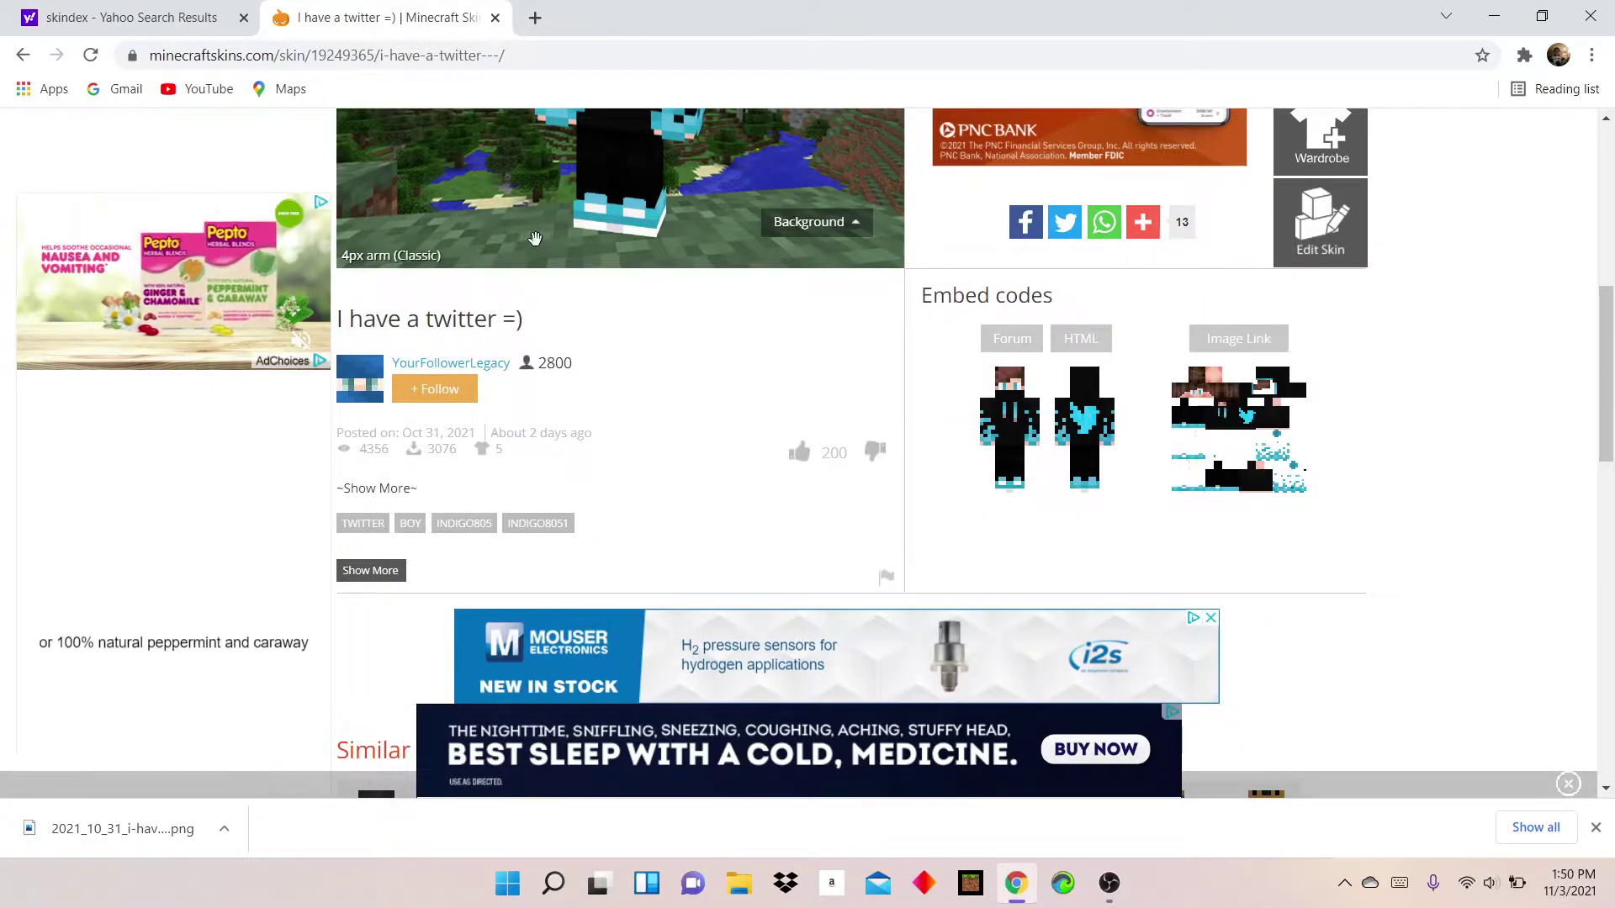
pyautogui.scroll(2, 823, 304)
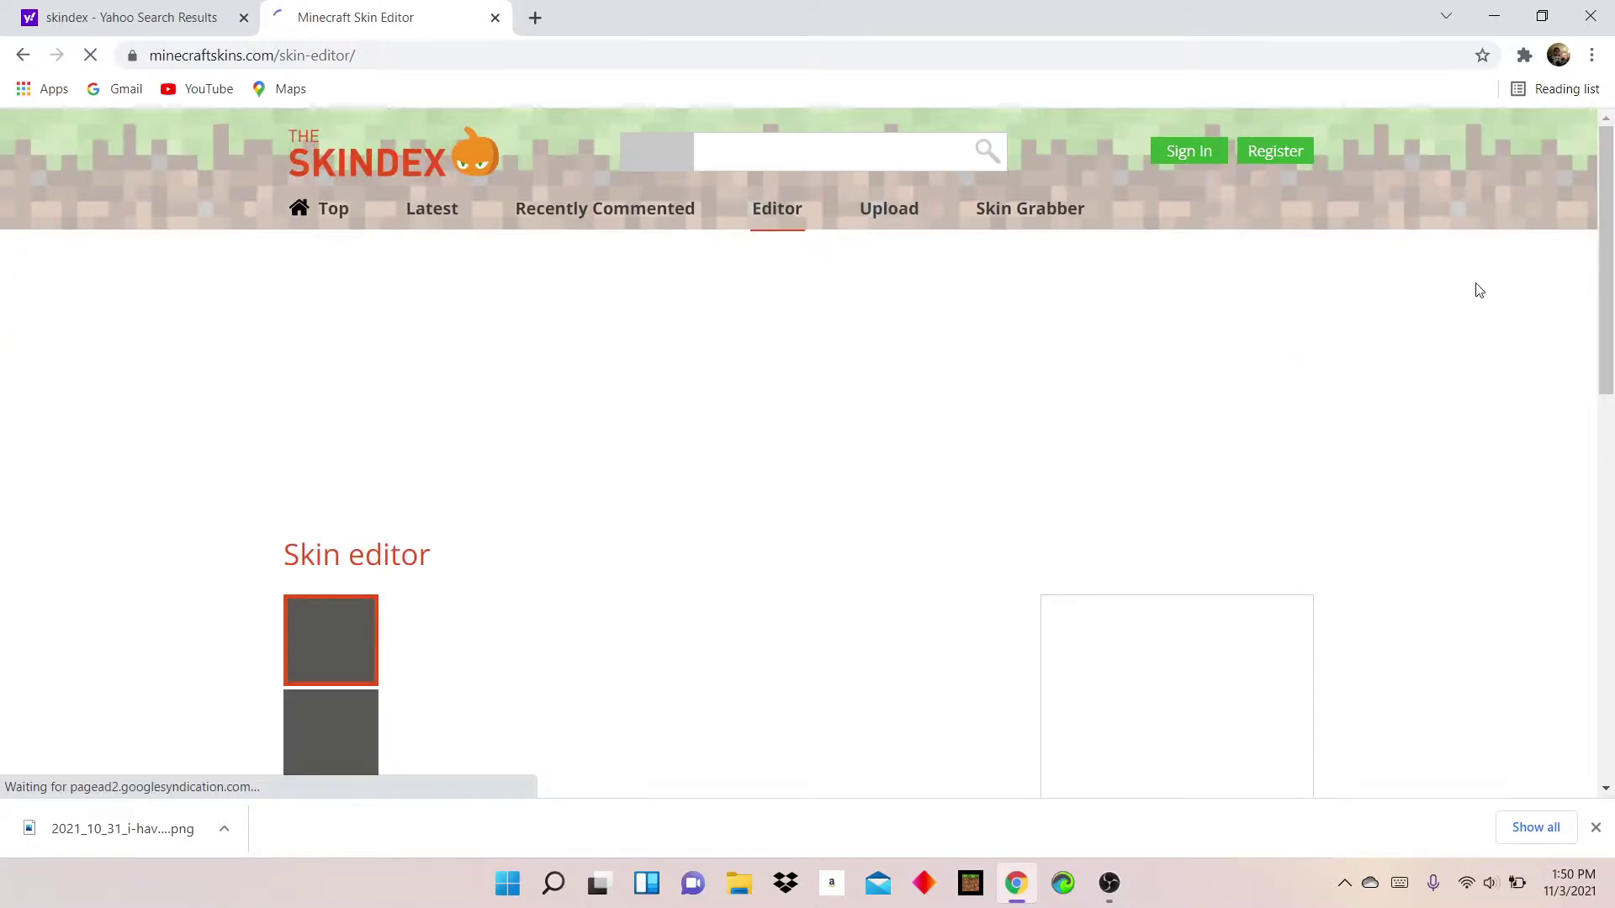
pyautogui.scroll(-2, 686, 465)
pyautogui.scroll(-3, 661, 499)
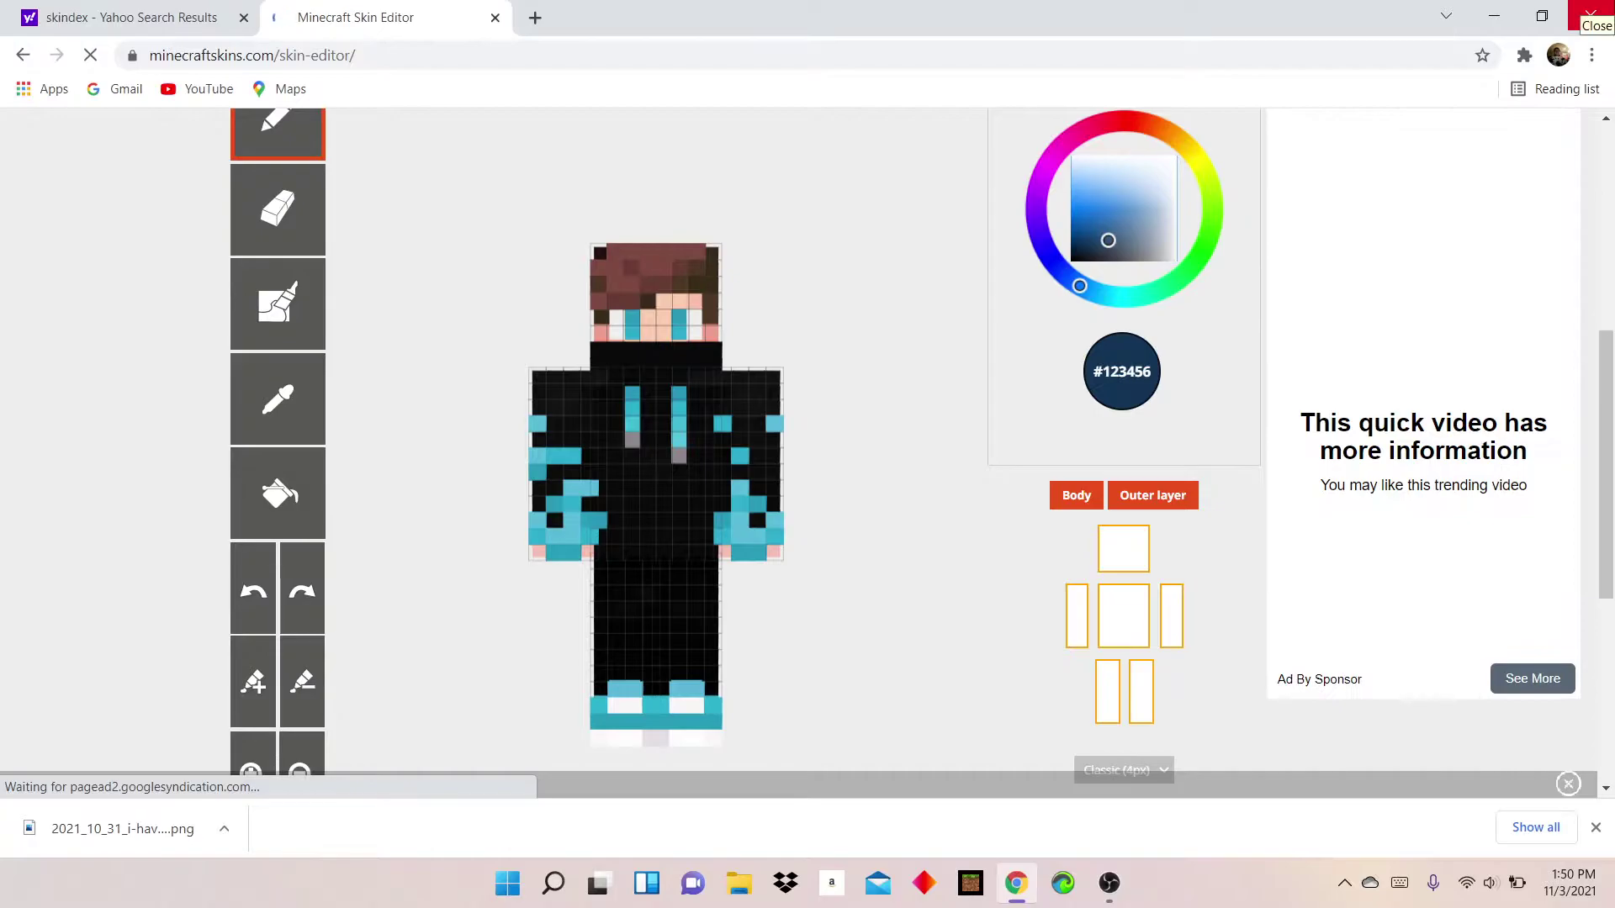
pyautogui.click(1588, 17)
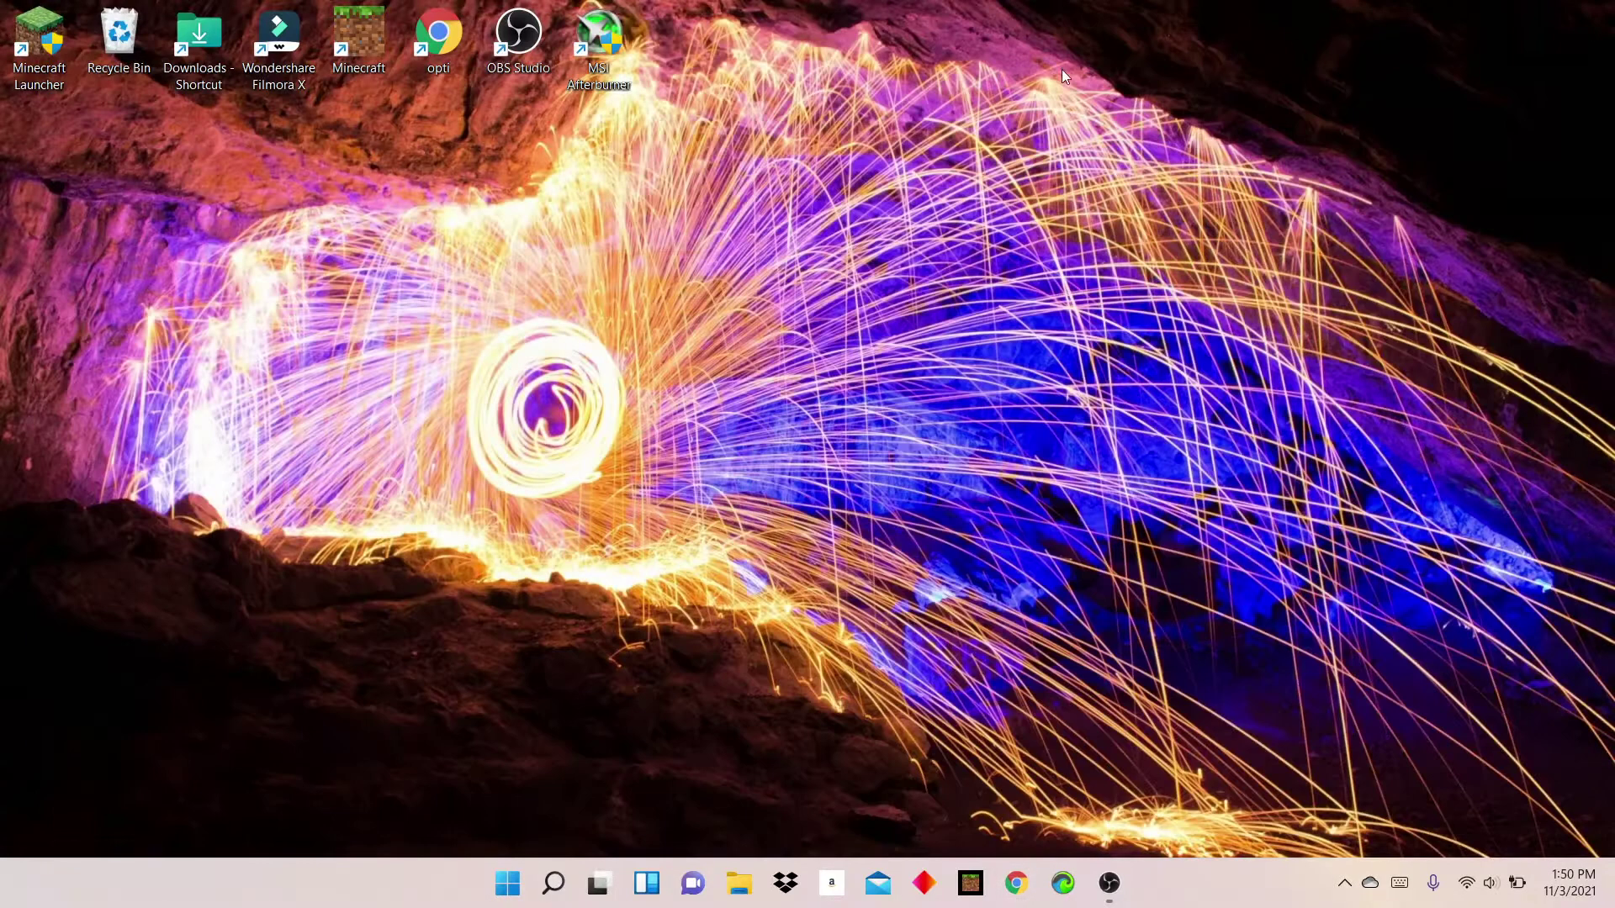
# Step: Start the Minecraft Launcher and open the skin library for Minecraft: Java Edition
pyautogui.doubleClick(53, 58)
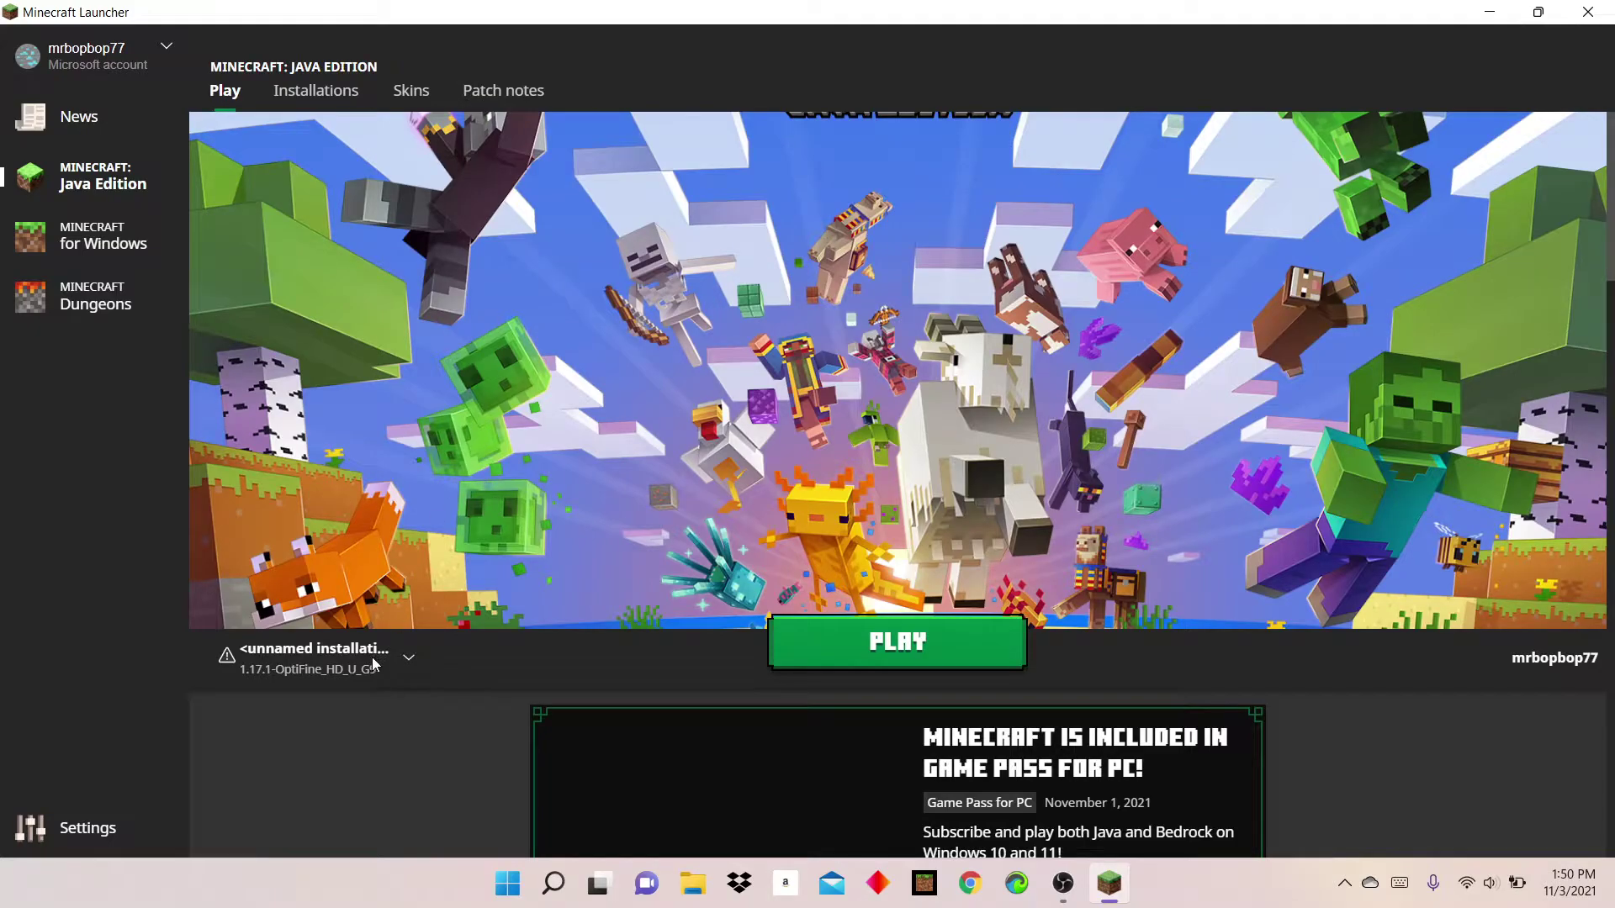
pyautogui.scroll(-3, 314, 326)
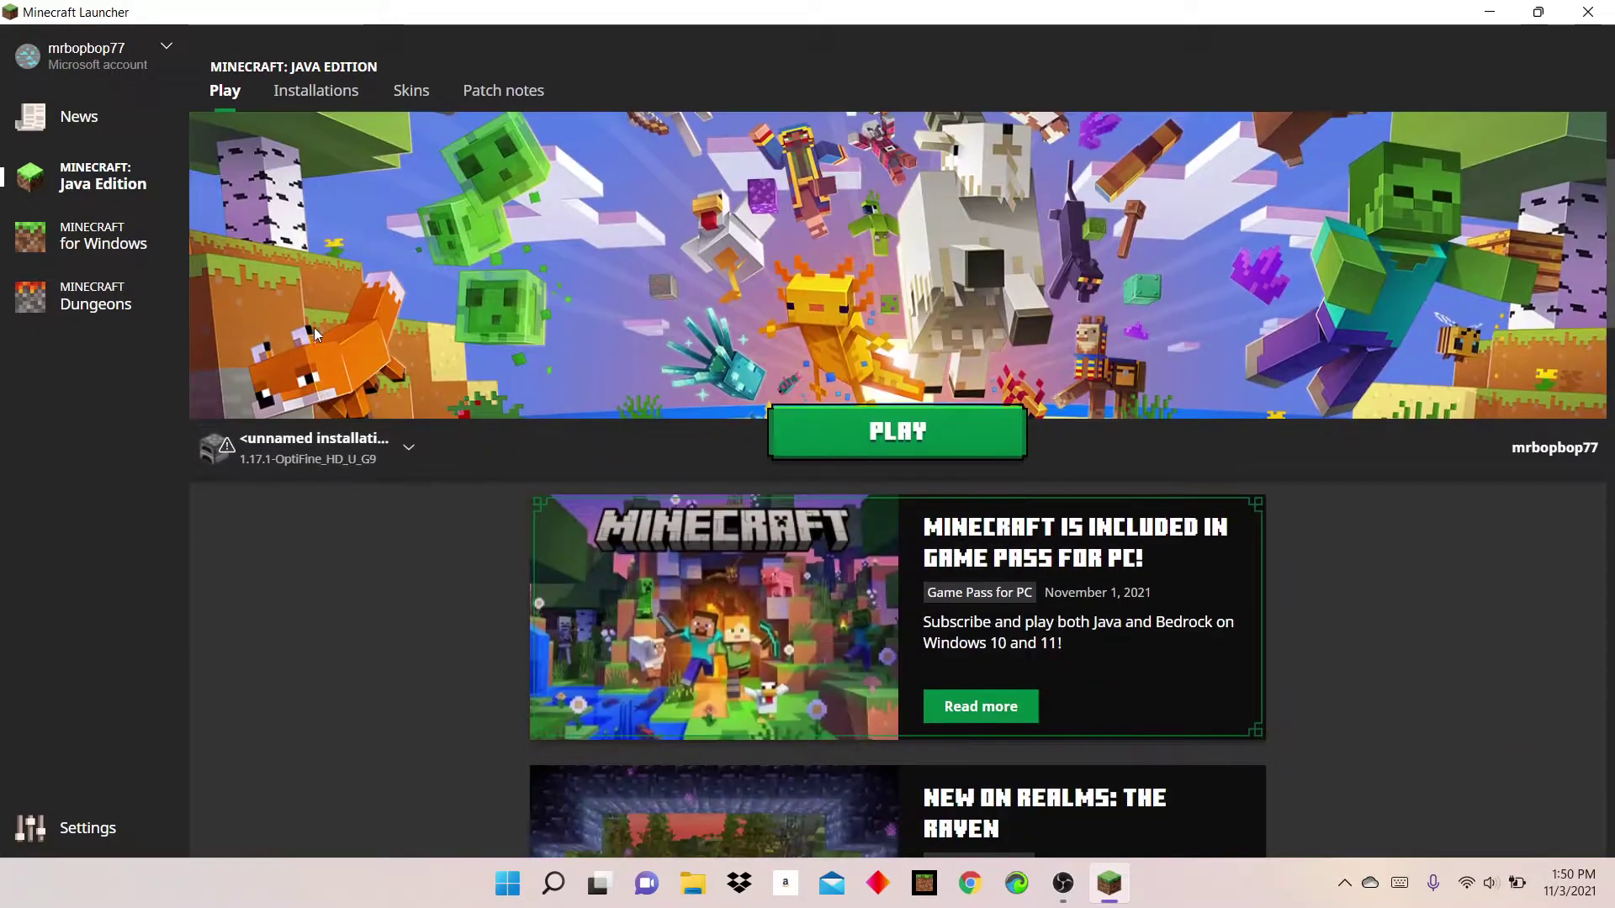
pyautogui.scroll(3, 315, 329)
pyautogui.click(409, 94)
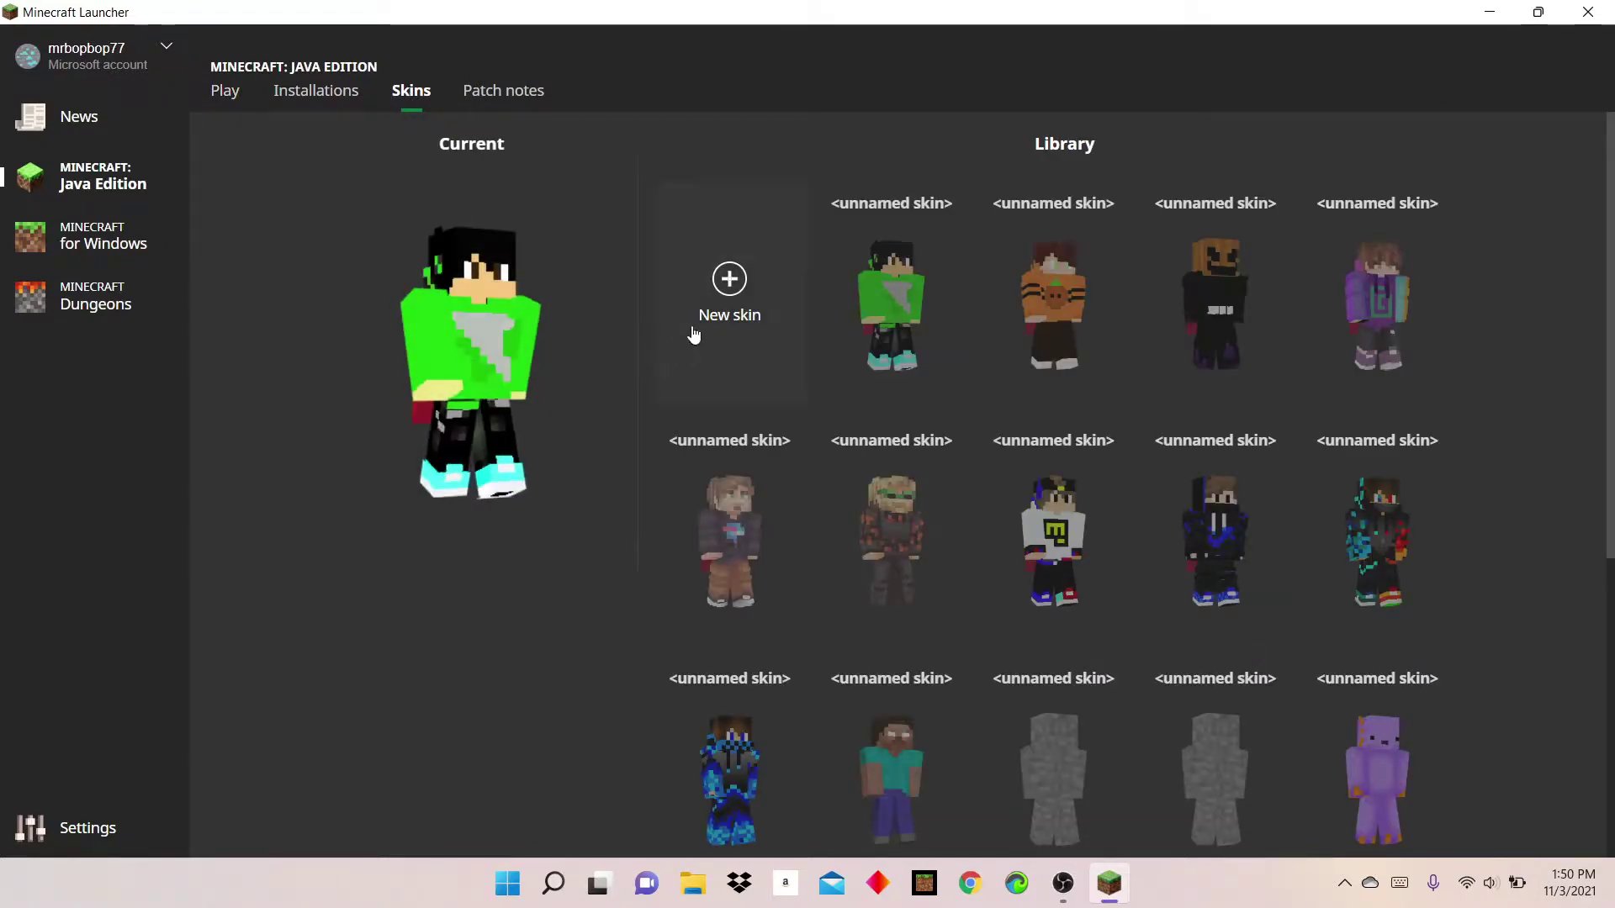
# Step: Add a new skin with the Migrator cape and the downloaded "i-have-a-twitter" PNG as skin file, then save and use it
pyautogui.click(688, 330)
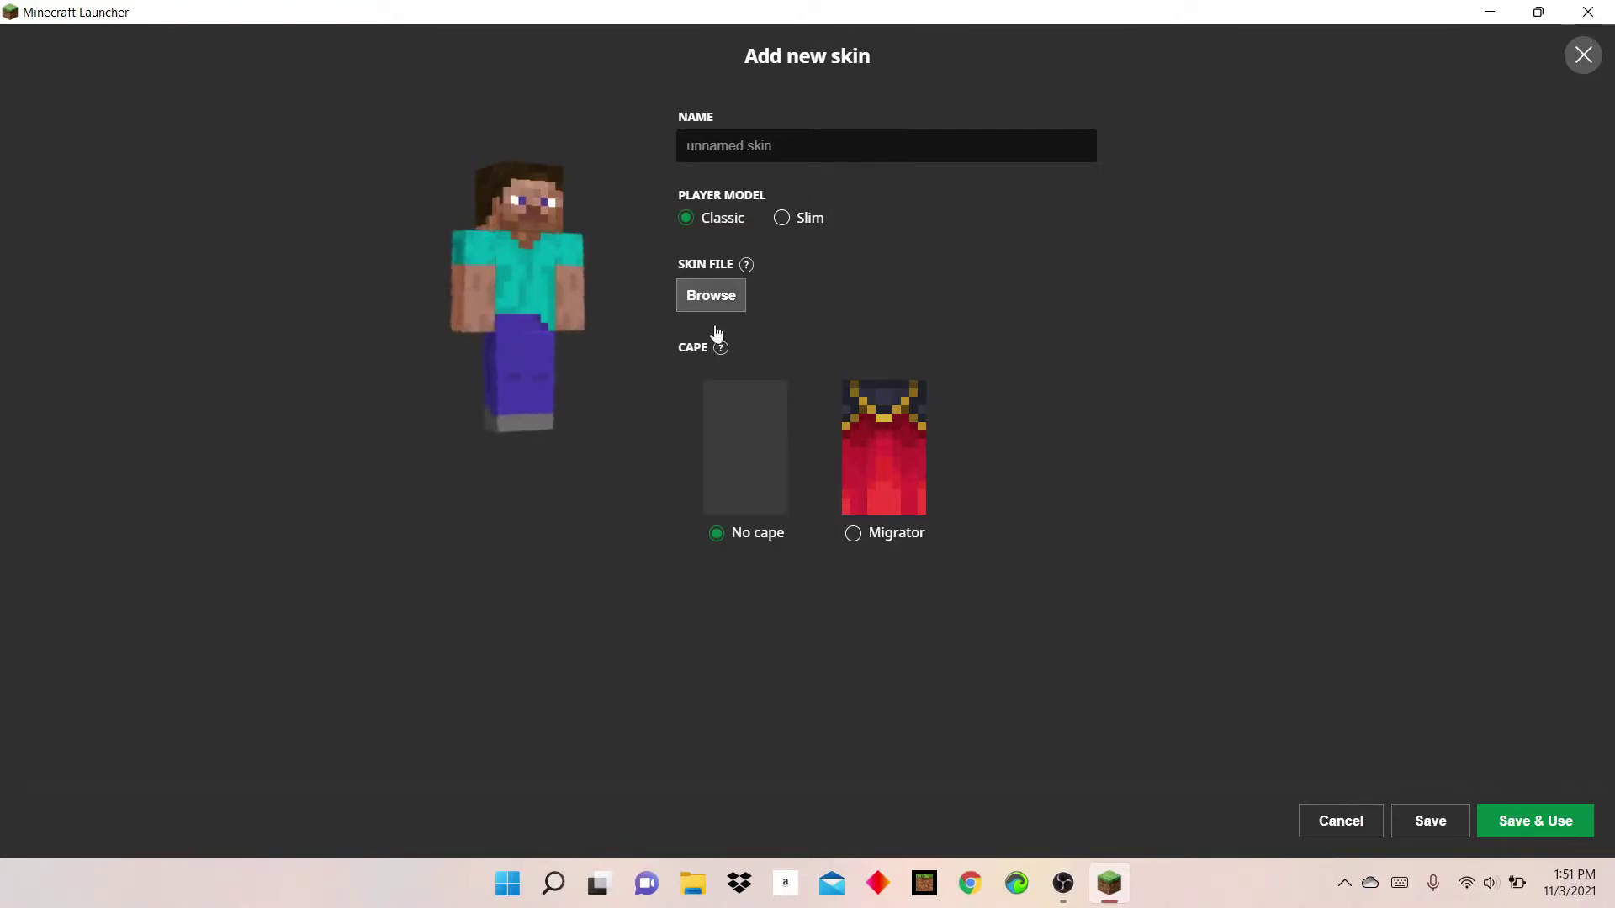
pyautogui.click(856, 530)
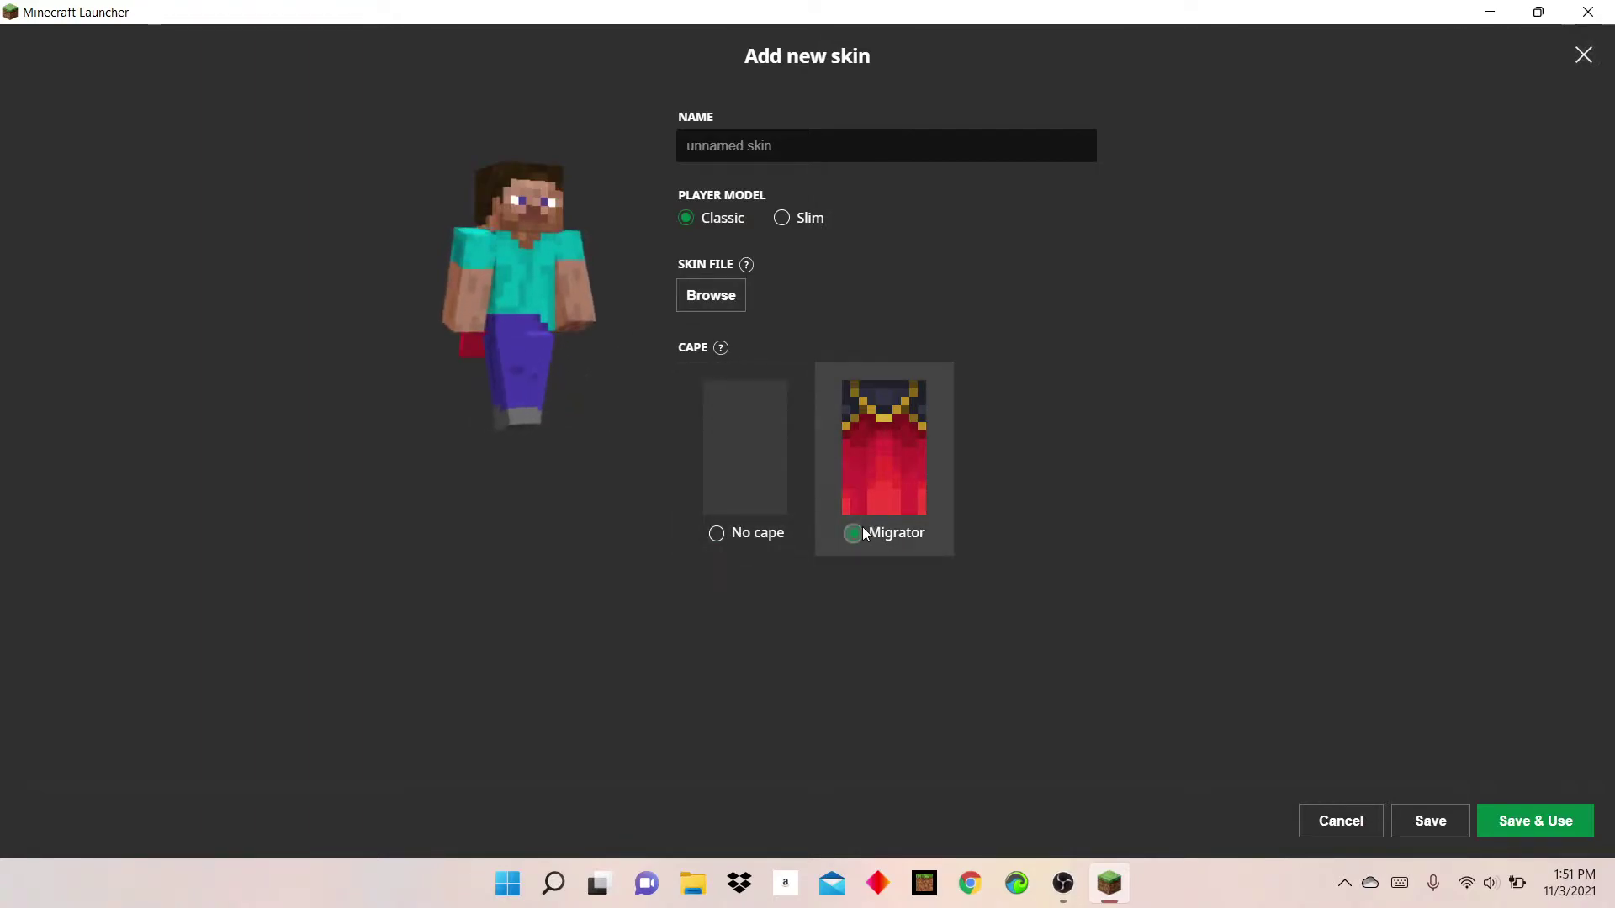
pyautogui.click(711, 296)
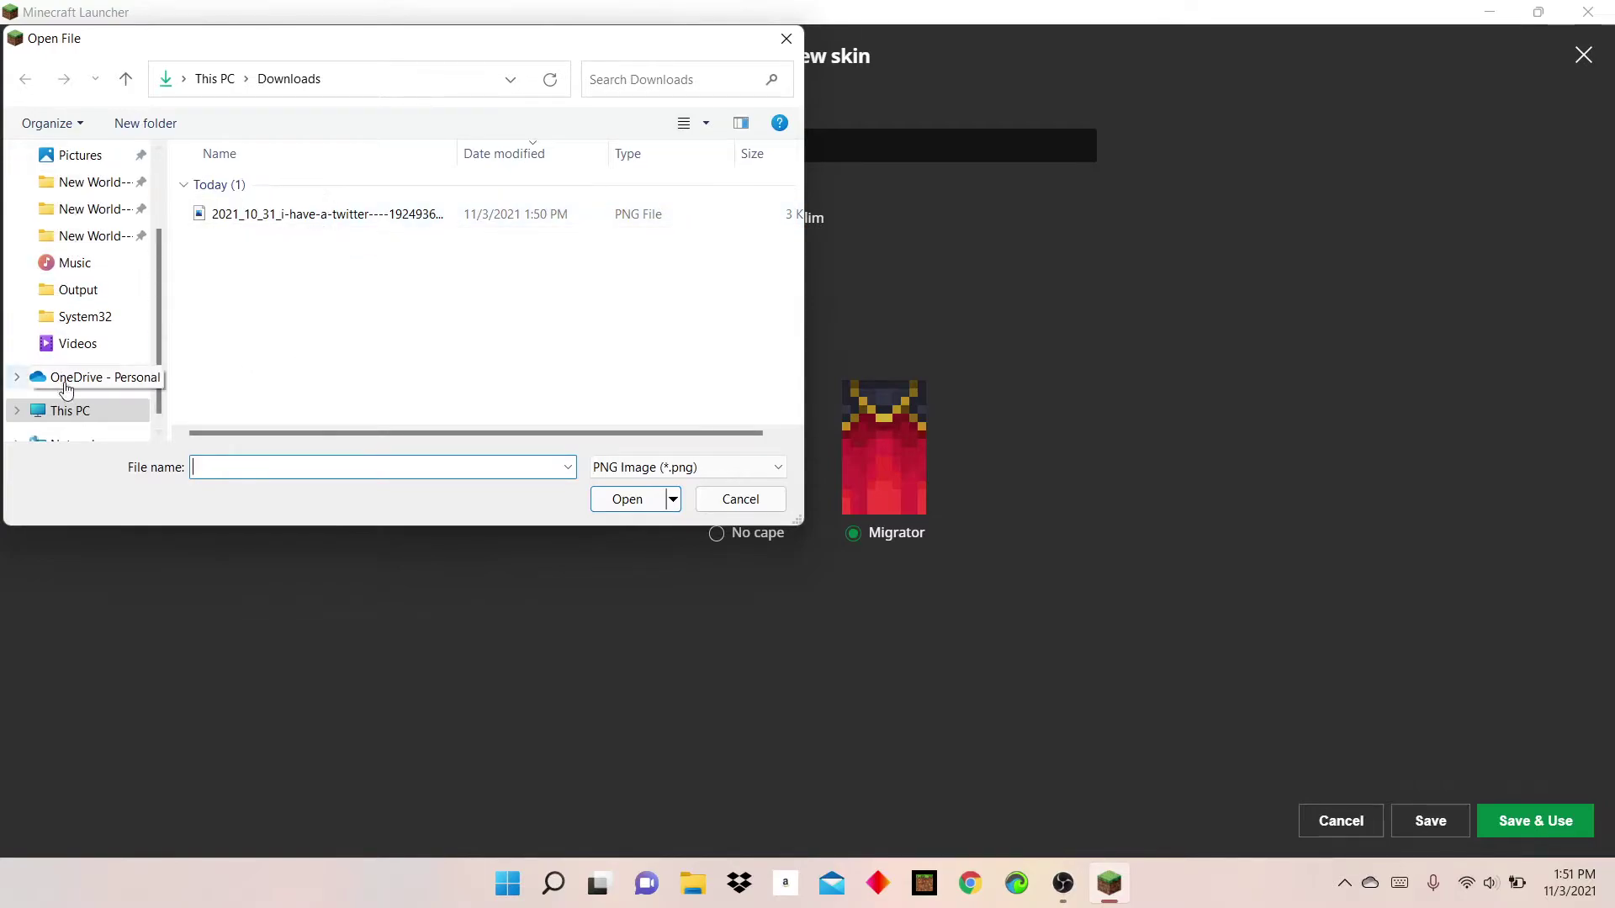
pyautogui.scroll(2, 107, 396)
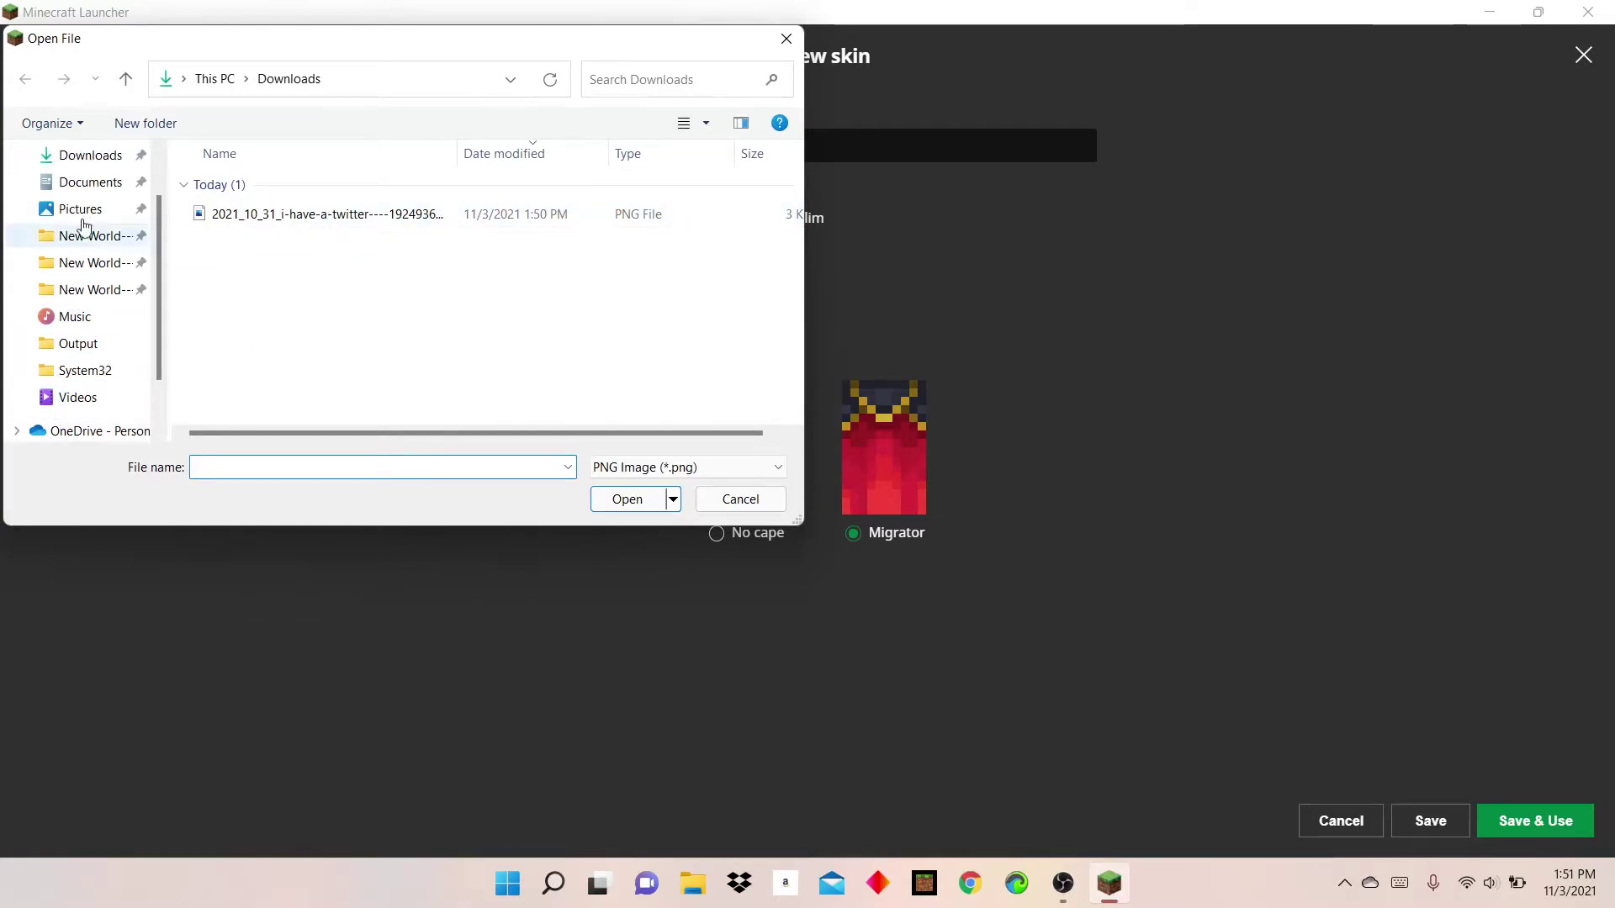
pyautogui.click(290, 214)
pyautogui.click(612, 503)
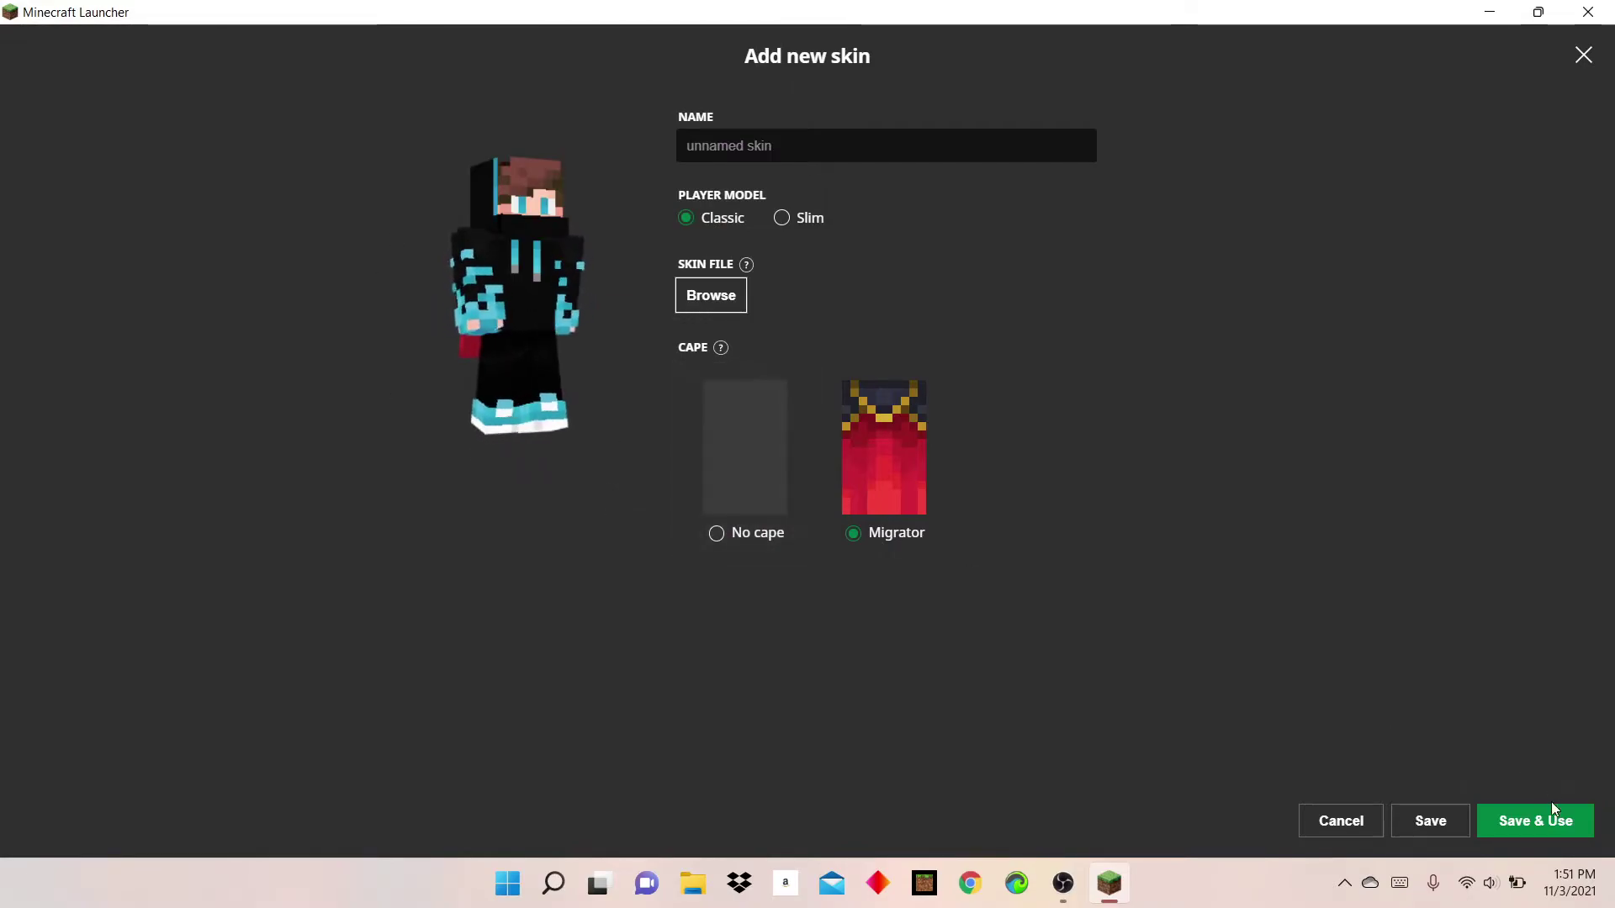
pyautogui.click(1544, 831)
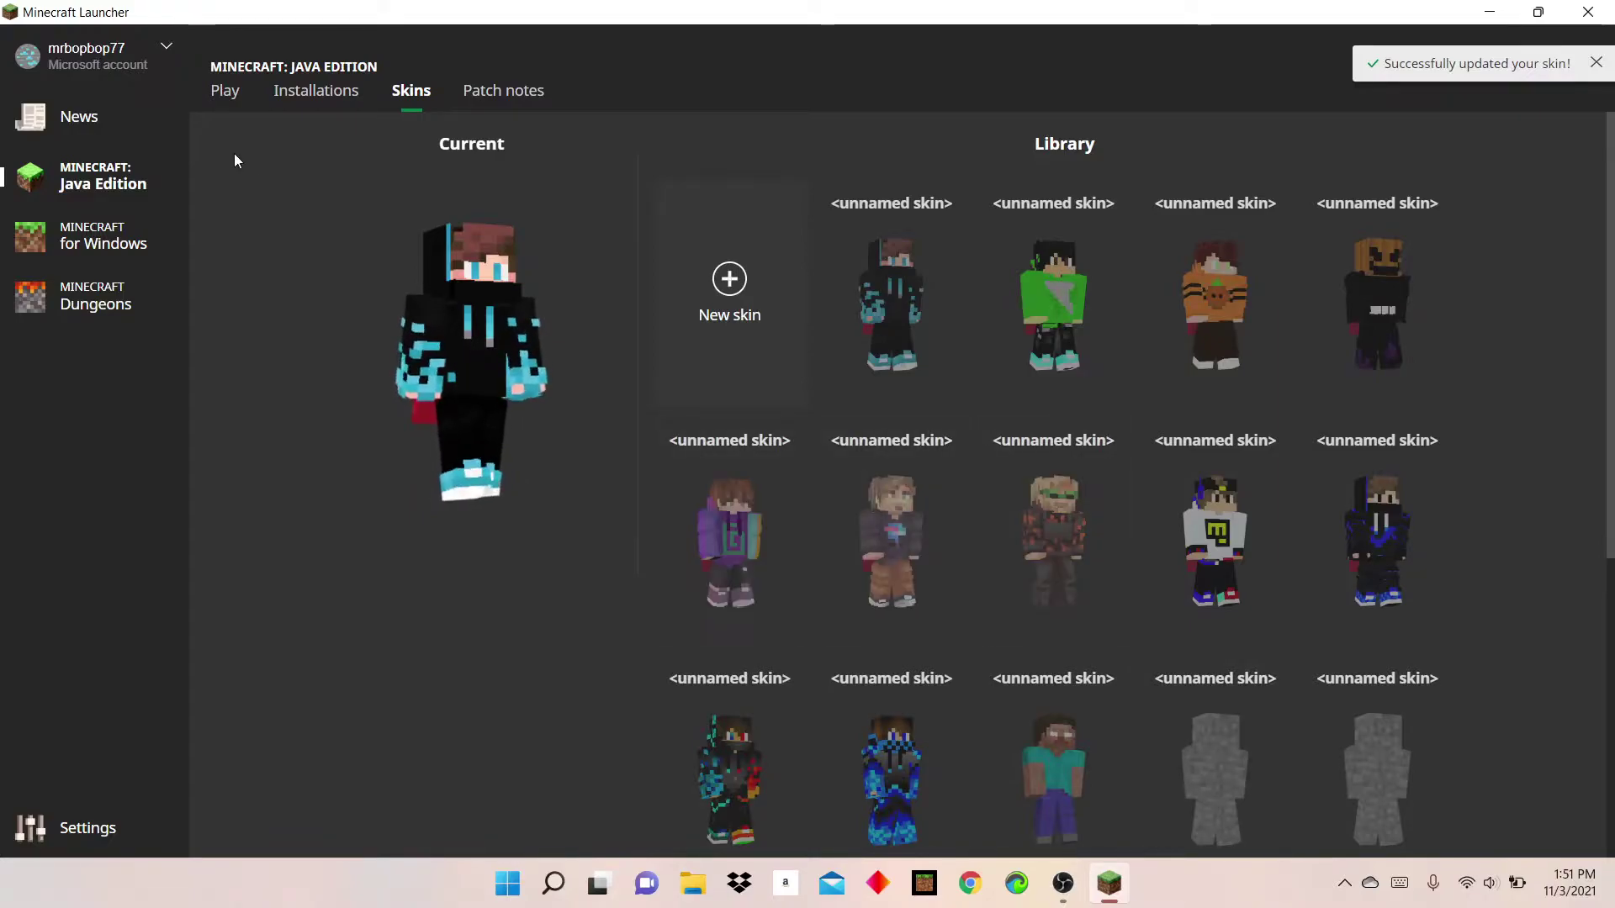
# Step: Launch Minecraft: Java Edition with the 1.17.1-OptiFine_HD_U_G9 installation and maximize the game window
pyautogui.click(224, 90)
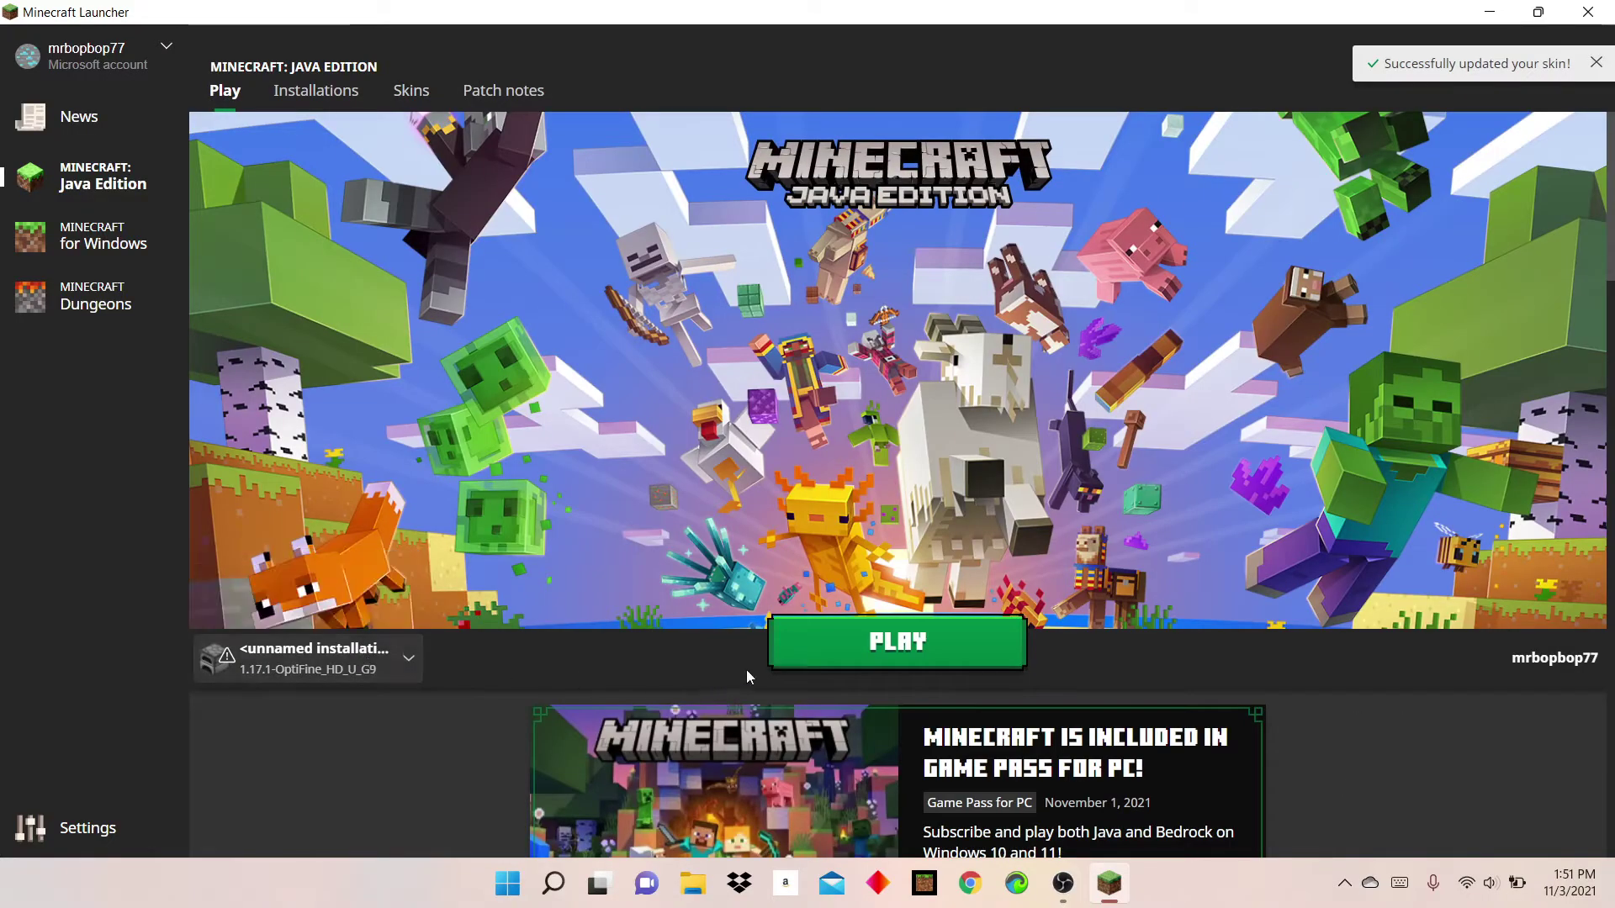
pyautogui.click(800, 666)
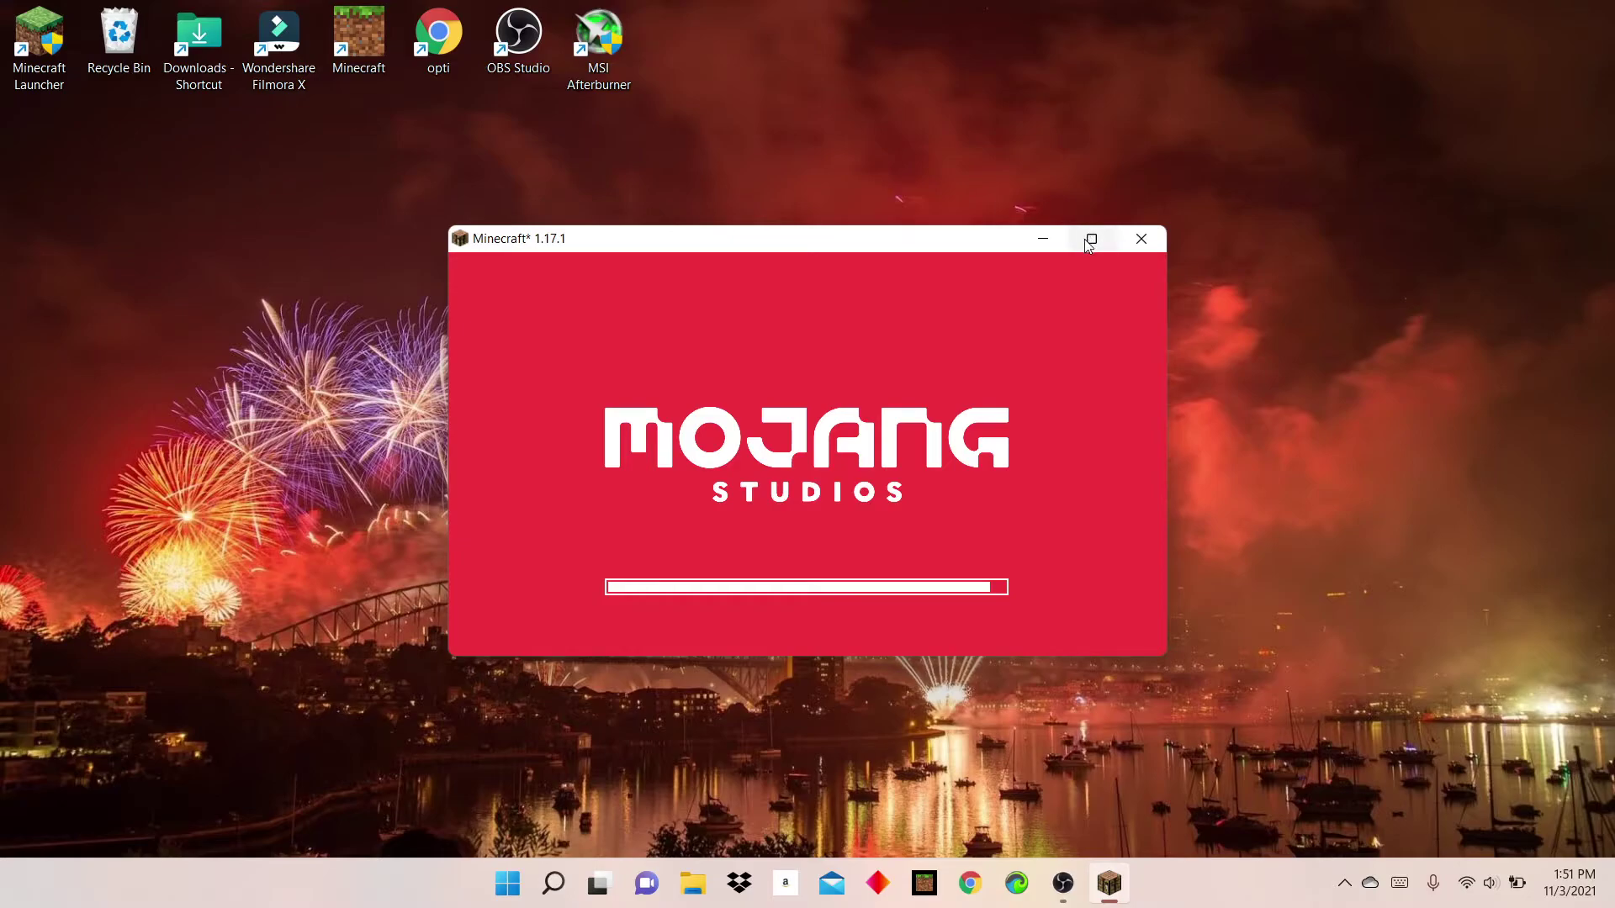
pyautogui.moveTo(1085, 242)
pyautogui.press('super+Right')
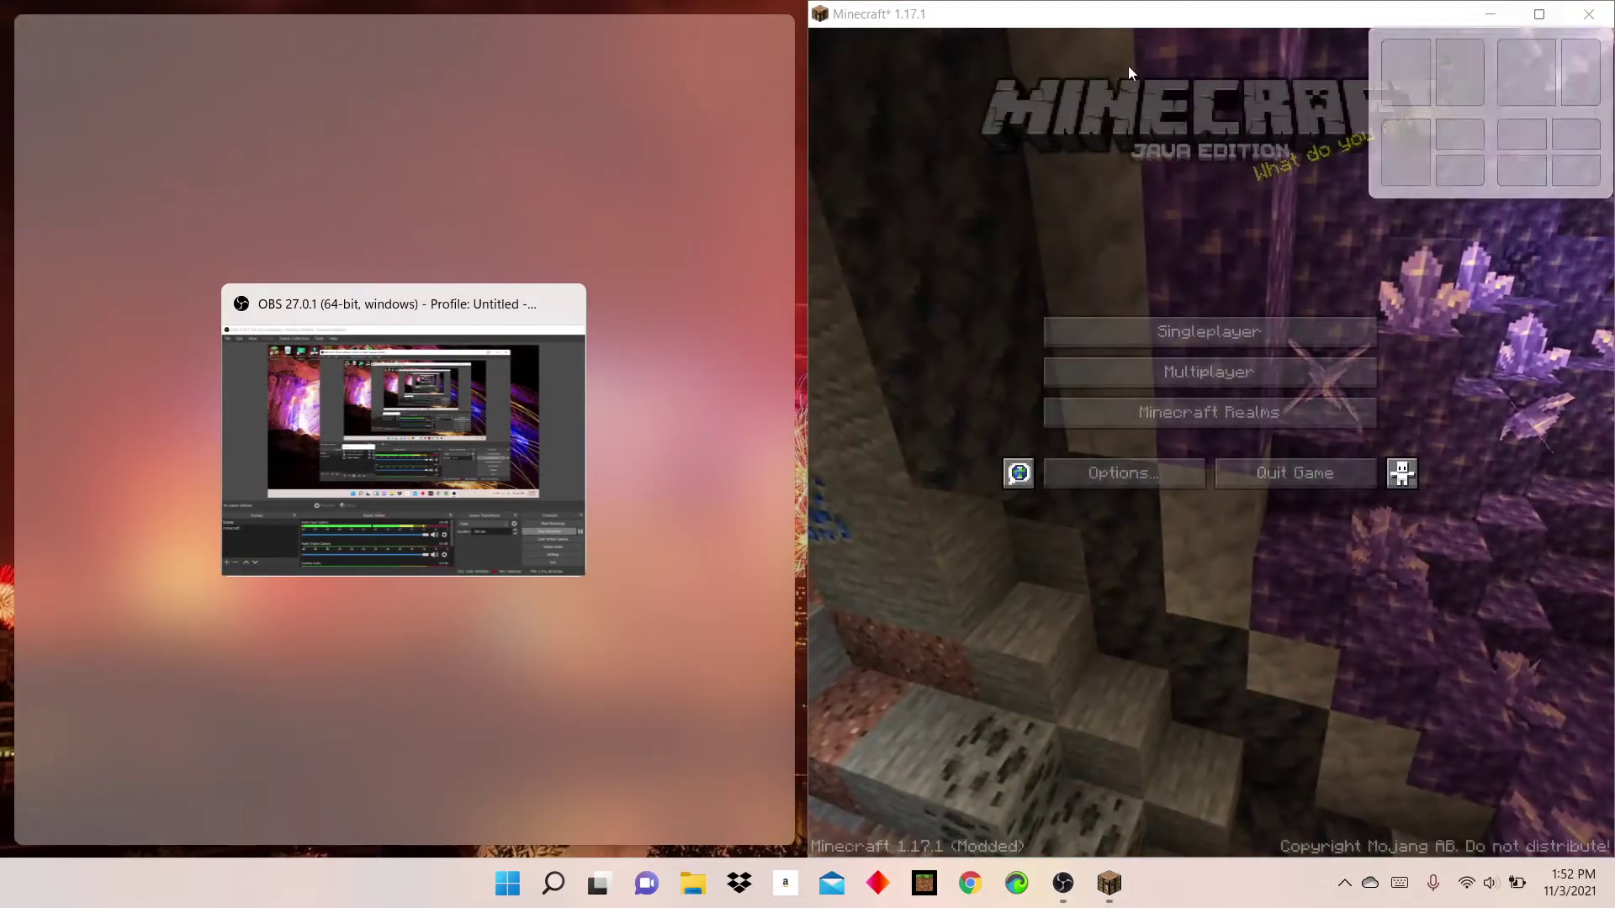
pyautogui.click(1539, 15)
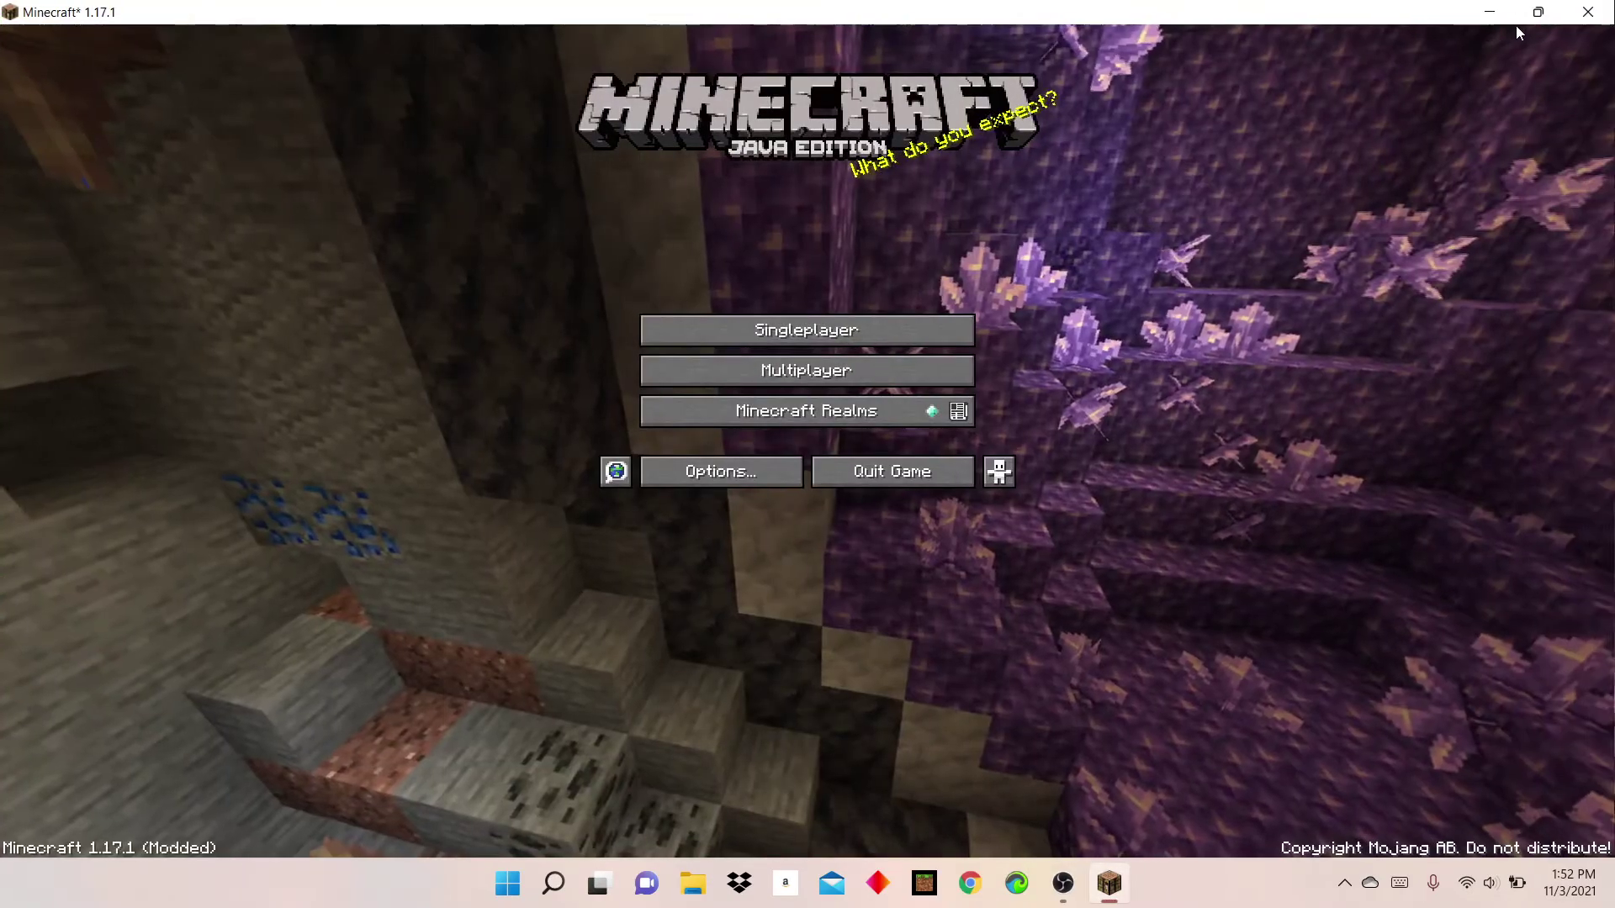
# Step: Load the singleplayer world "New World (5)" and switch to third-person view to show the character's skin
pyautogui.click(779, 330)
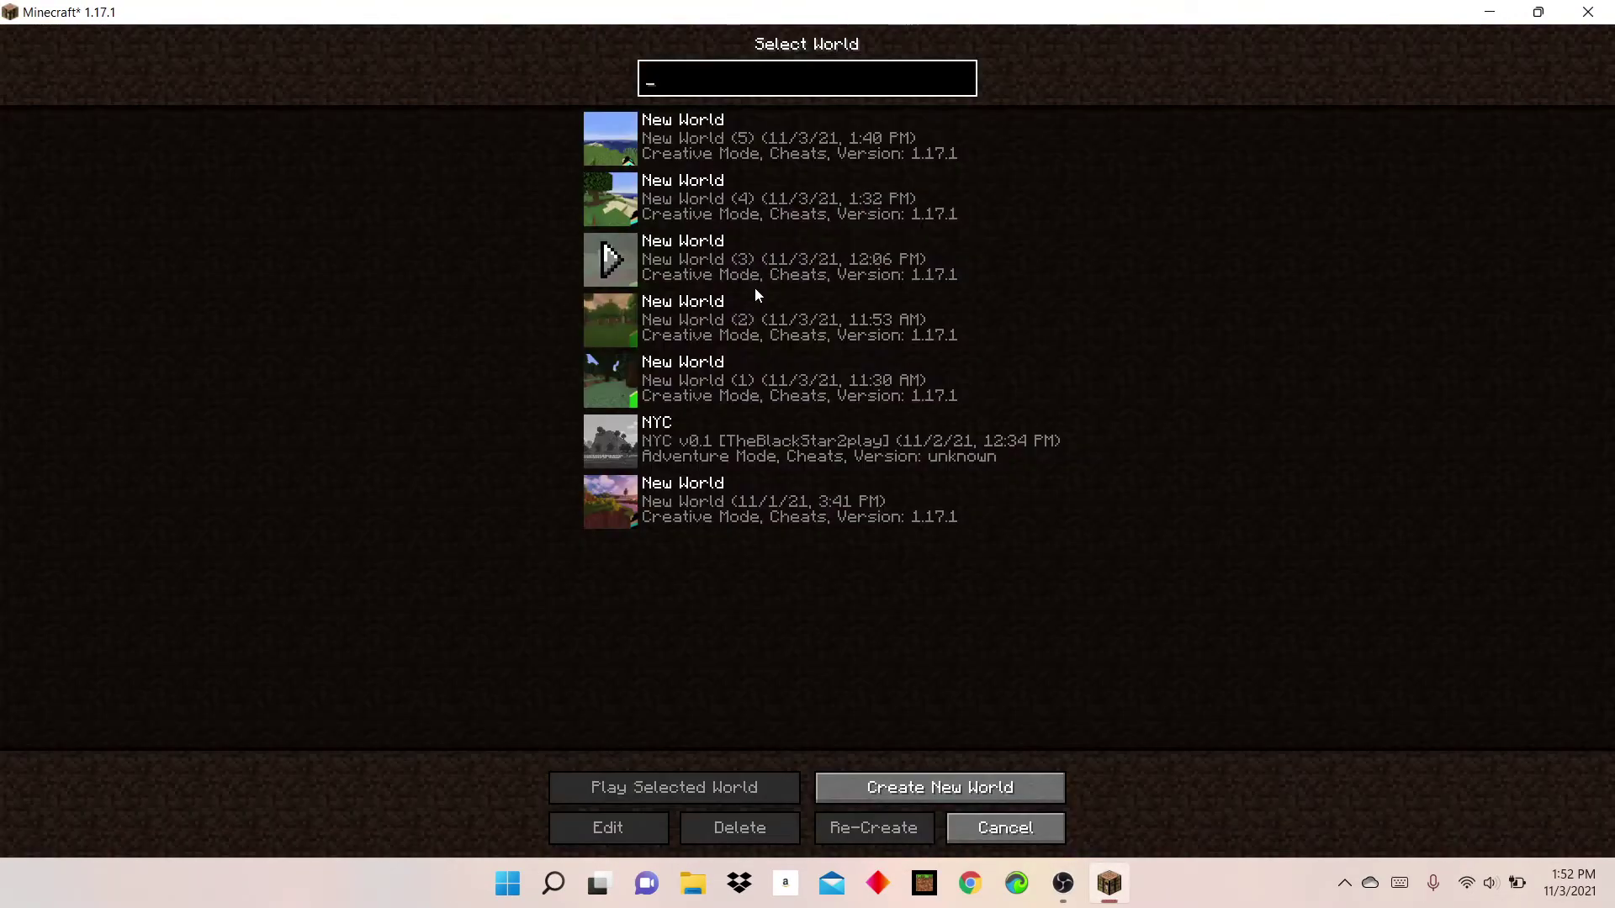
pyautogui.click(608, 122)
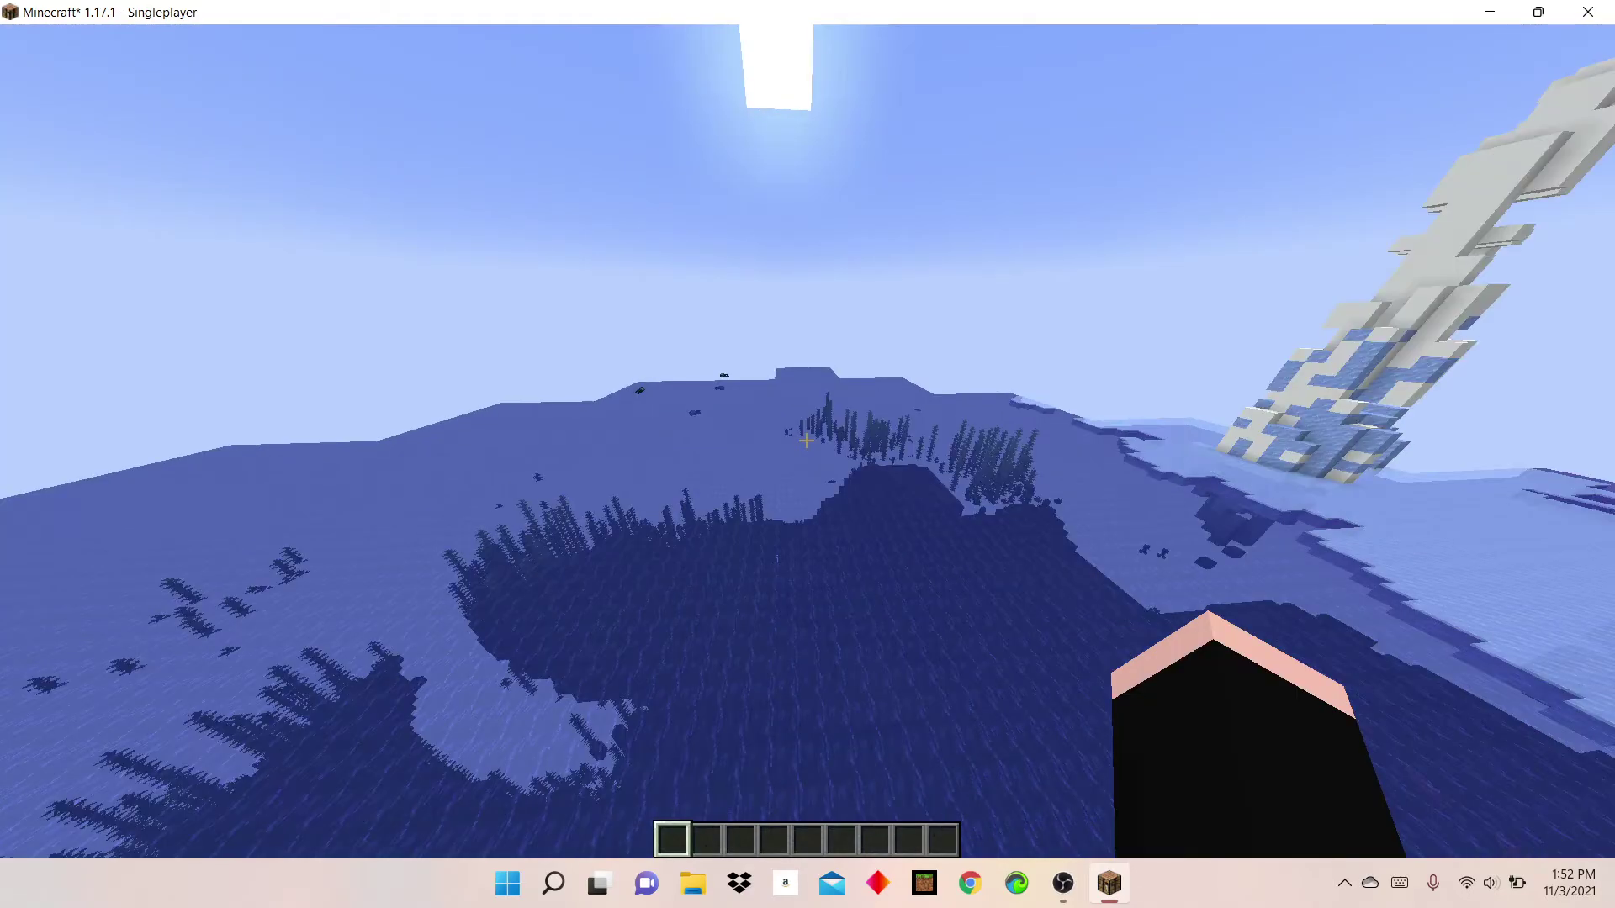
pyautogui.press('F5')
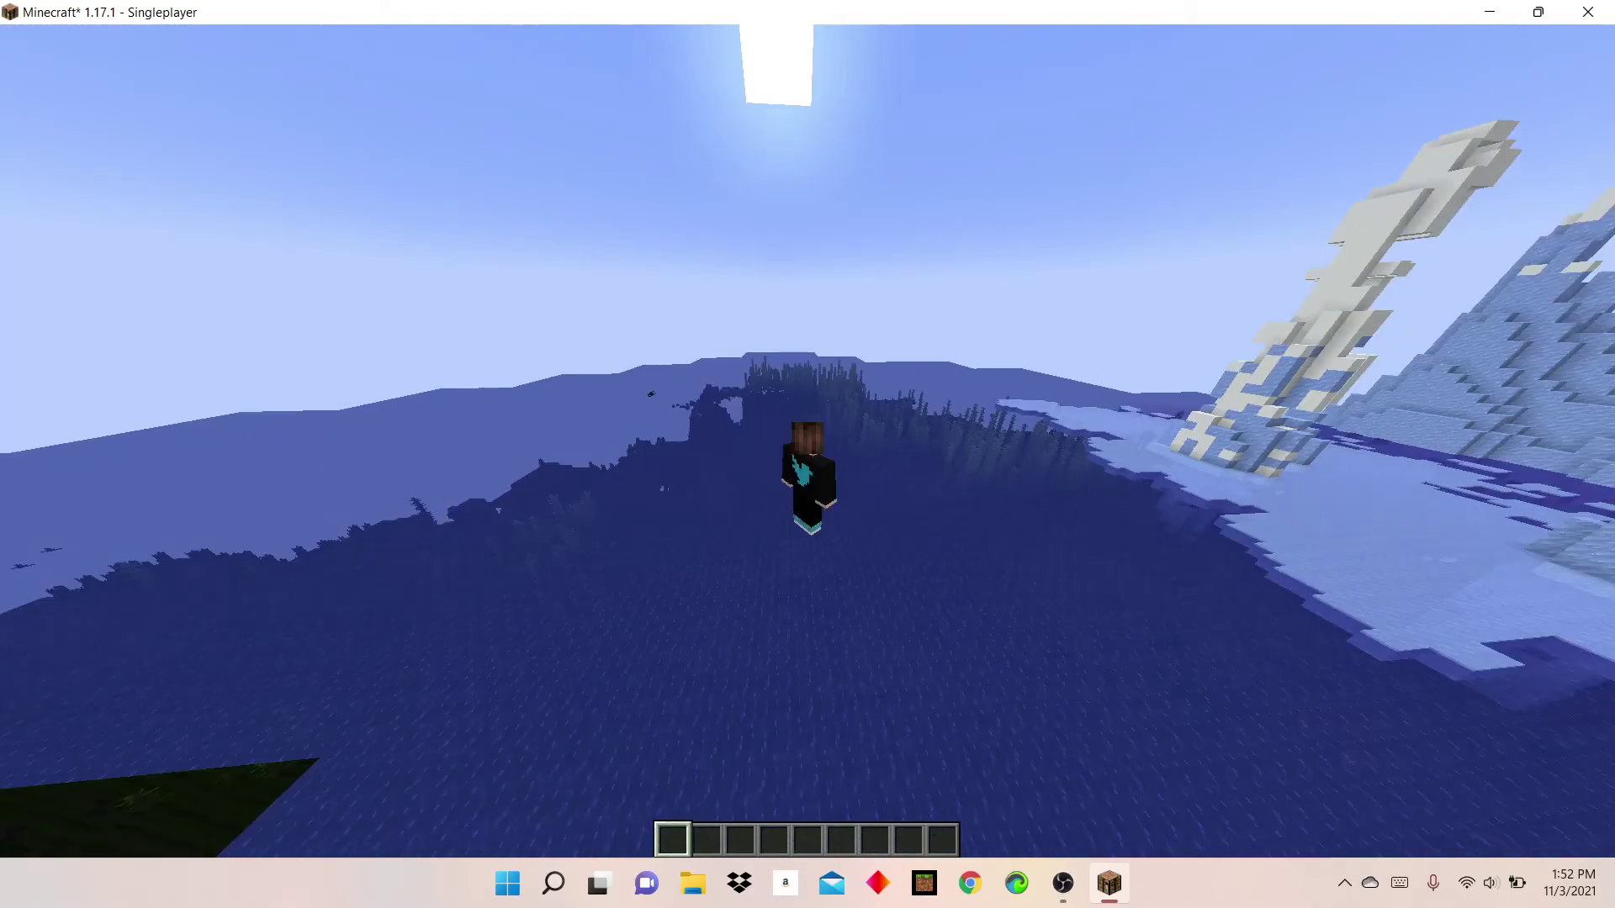
# Step: Turn on the skin's left and right sleeves, both pants legs, hat and jacket layers in Skin Customization, then return to the game
pyautogui.press('Escape')
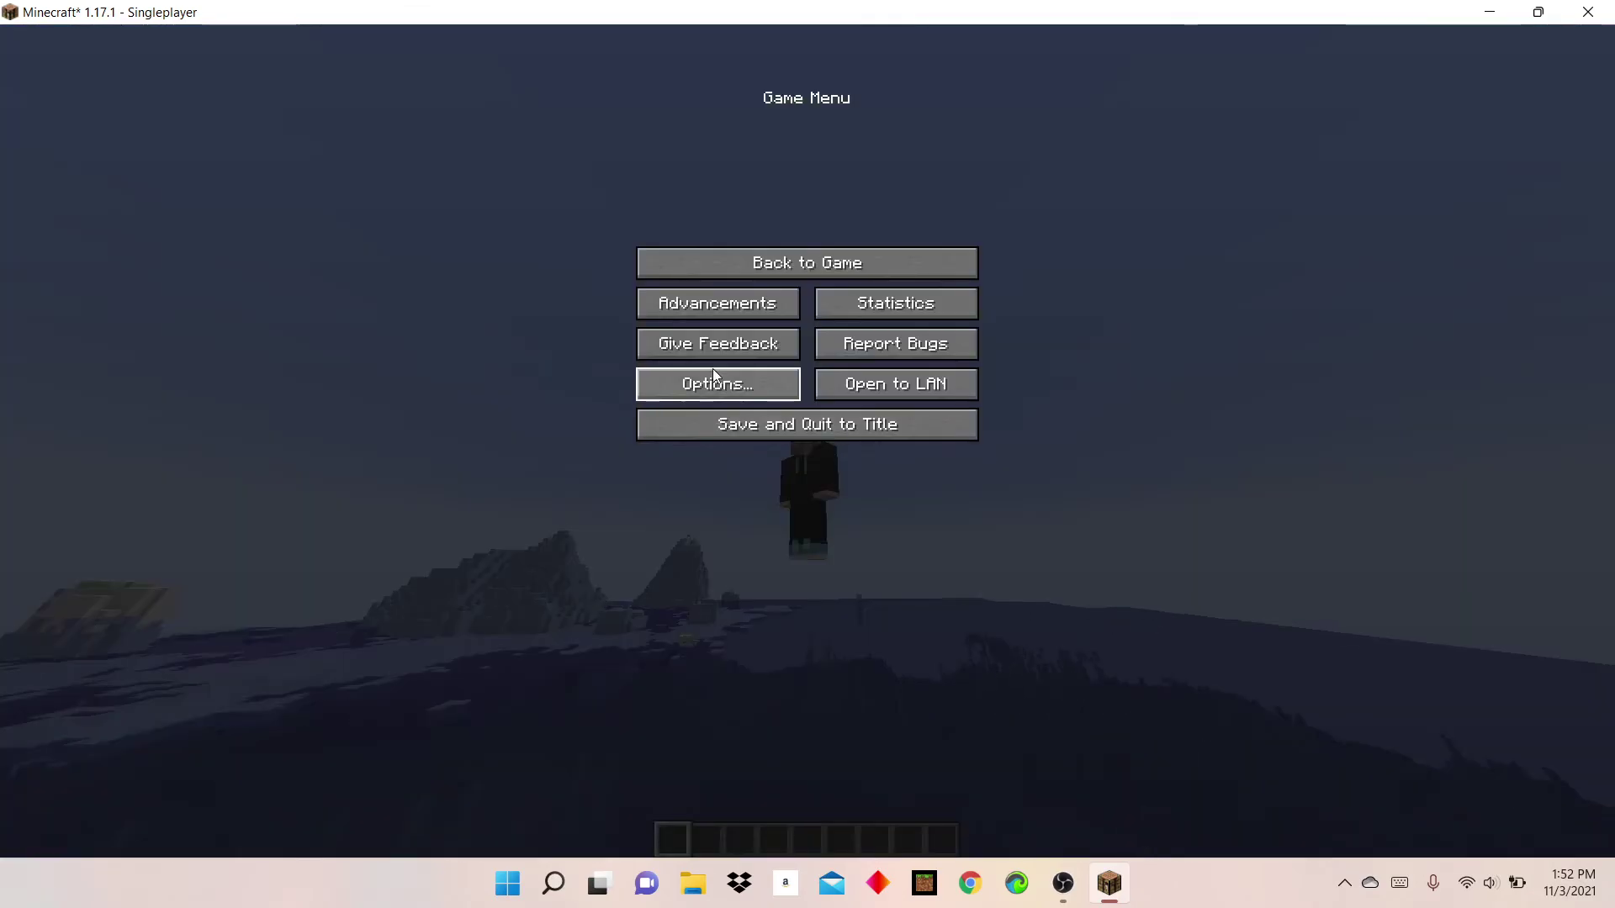
pyautogui.click(713, 375)
pyautogui.click(715, 254)
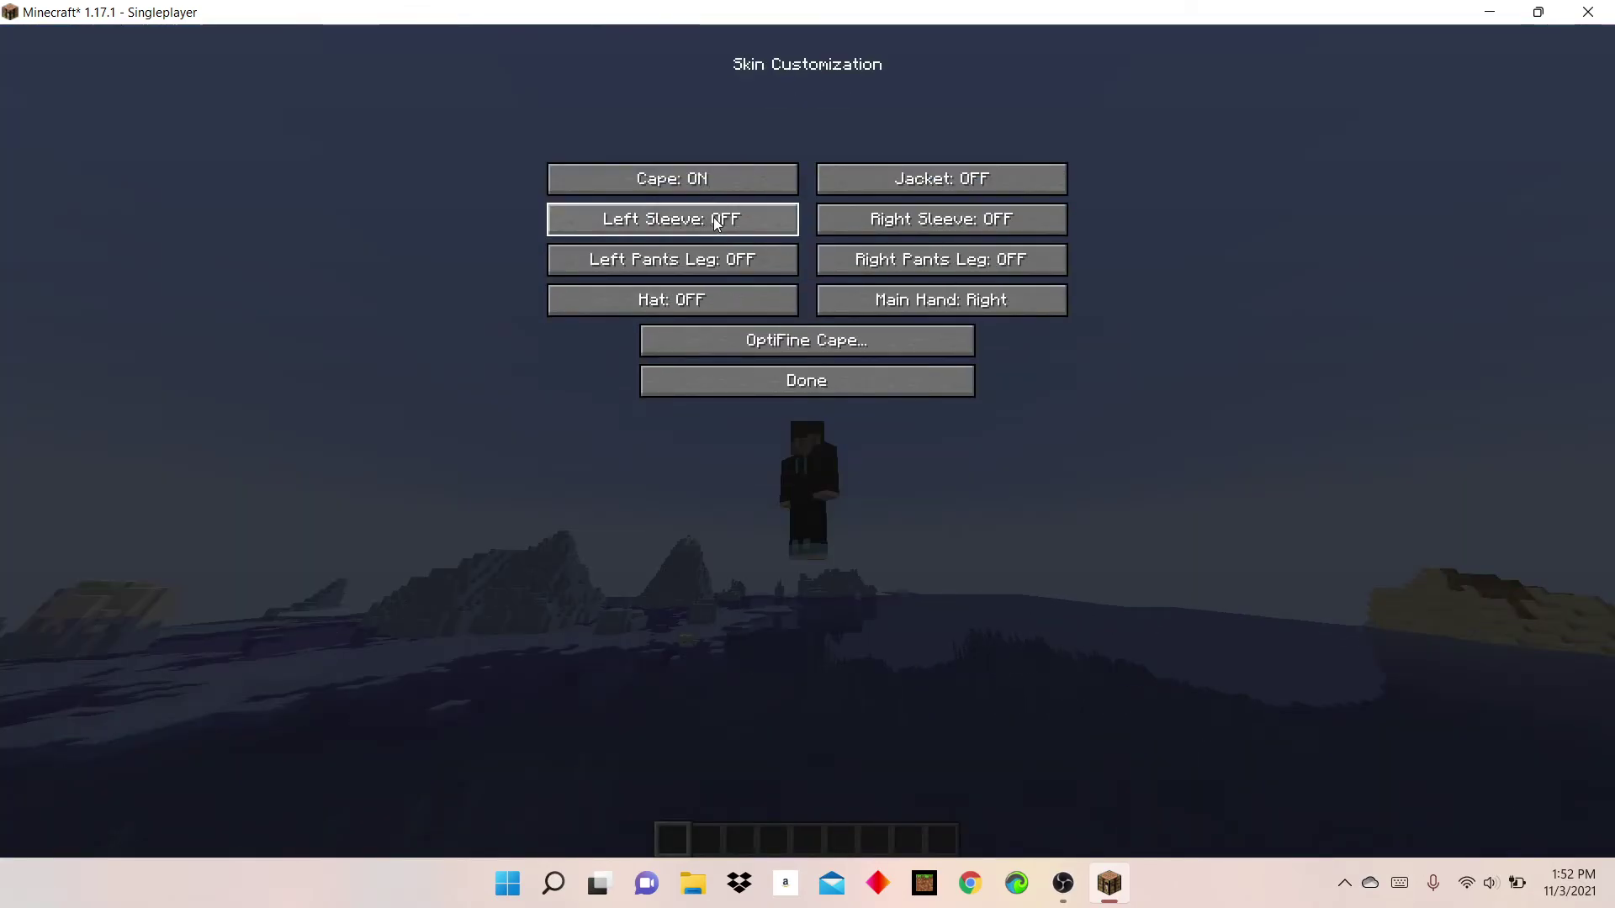
pyautogui.click(715, 221)
pyautogui.click(749, 261)
pyautogui.click(770, 300)
pyautogui.click(885, 180)
pyautogui.click(940, 221)
pyautogui.click(943, 261)
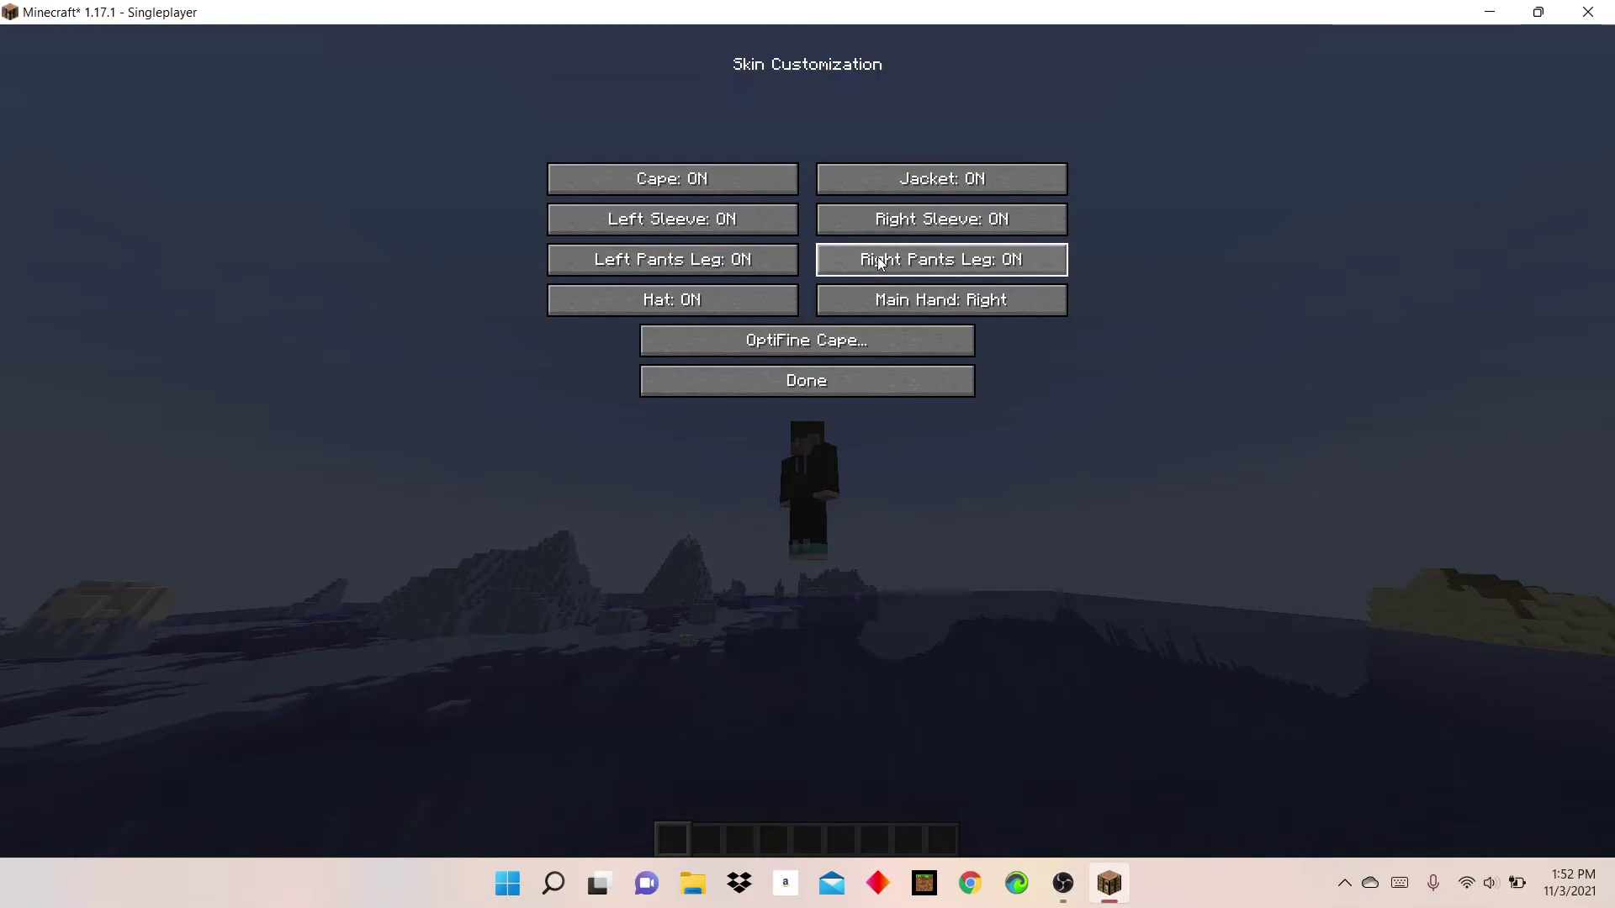
pyautogui.press('Escape')
pyautogui.press('Escape')
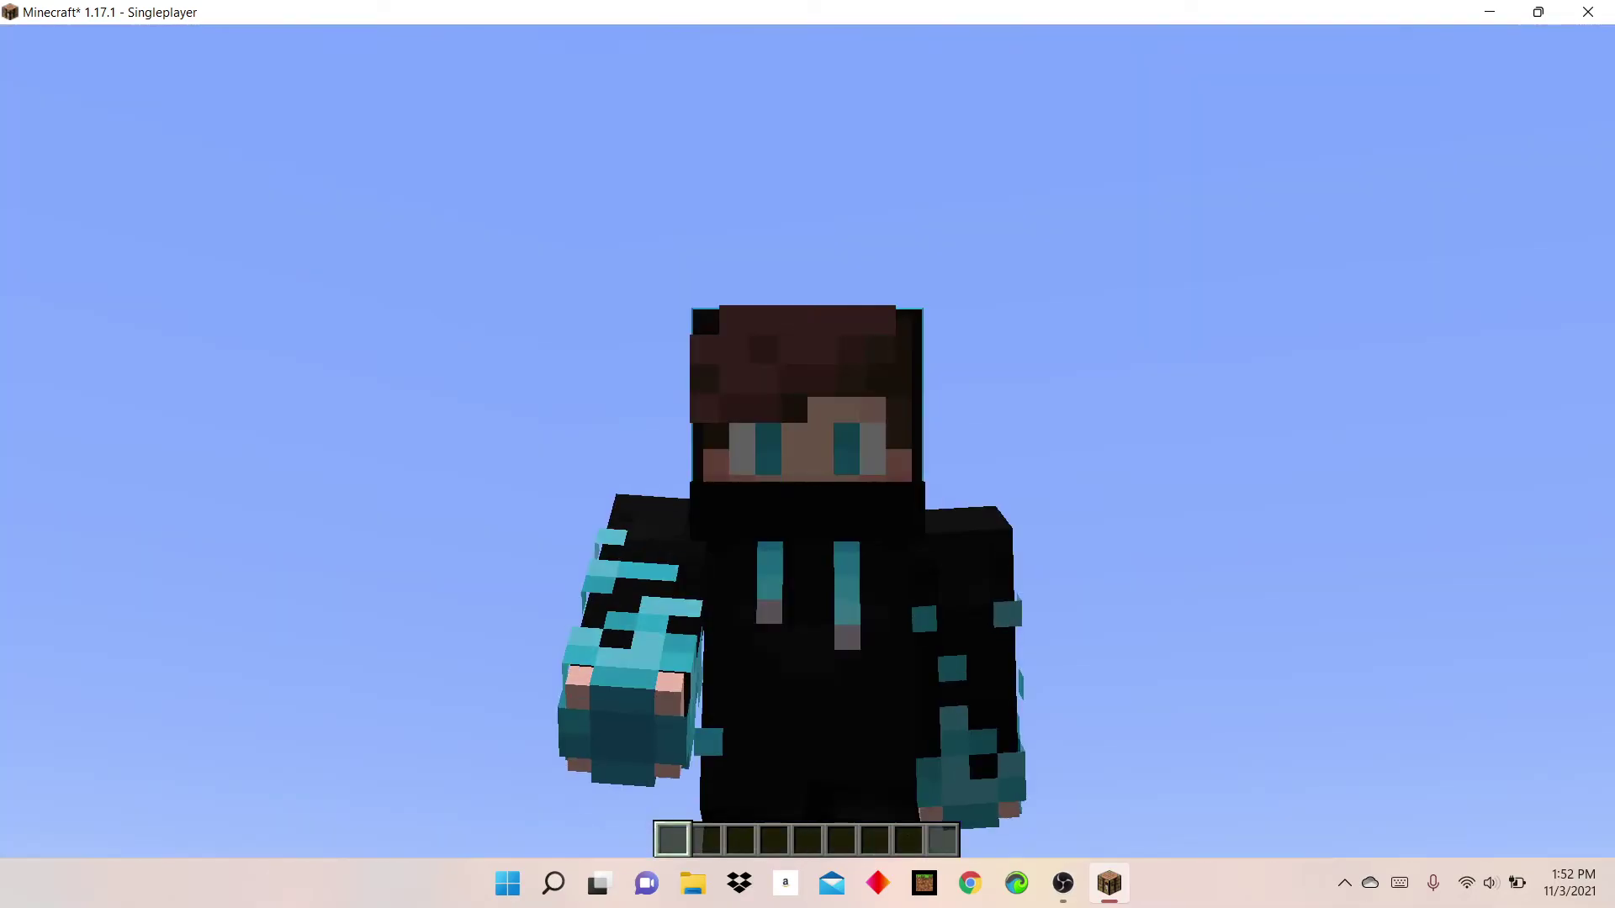
# Step: Switch to first-person view to check the skin's arm, and briefly show the debug overlay while moving across the ice
pyautogui.press('F5')
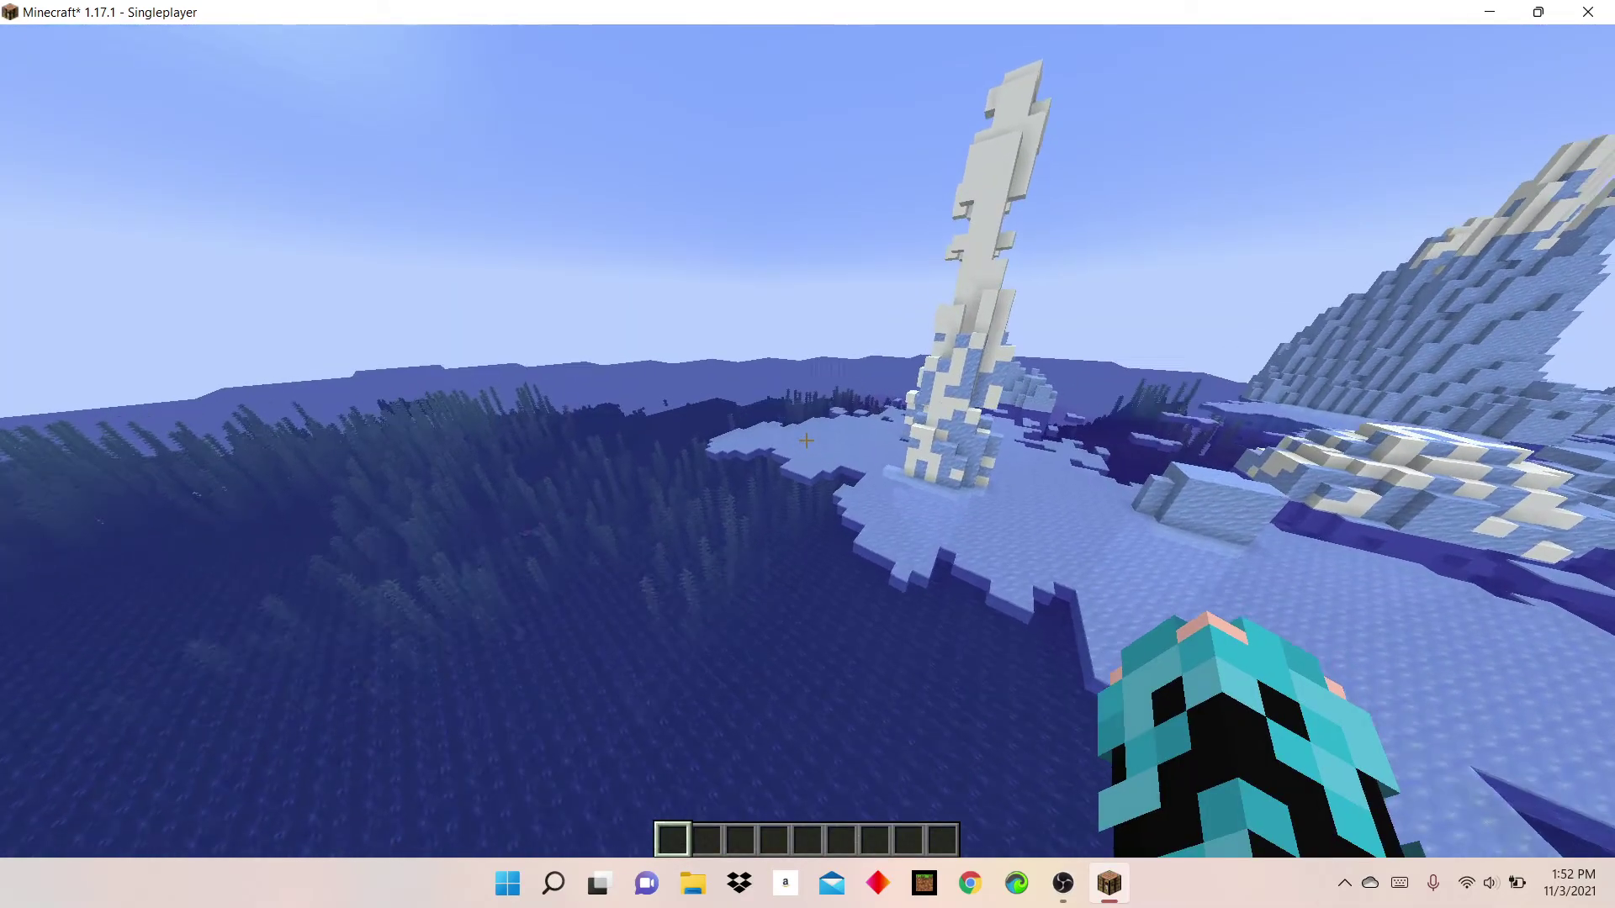
pyautogui.press('F3')
pyautogui.press('w')
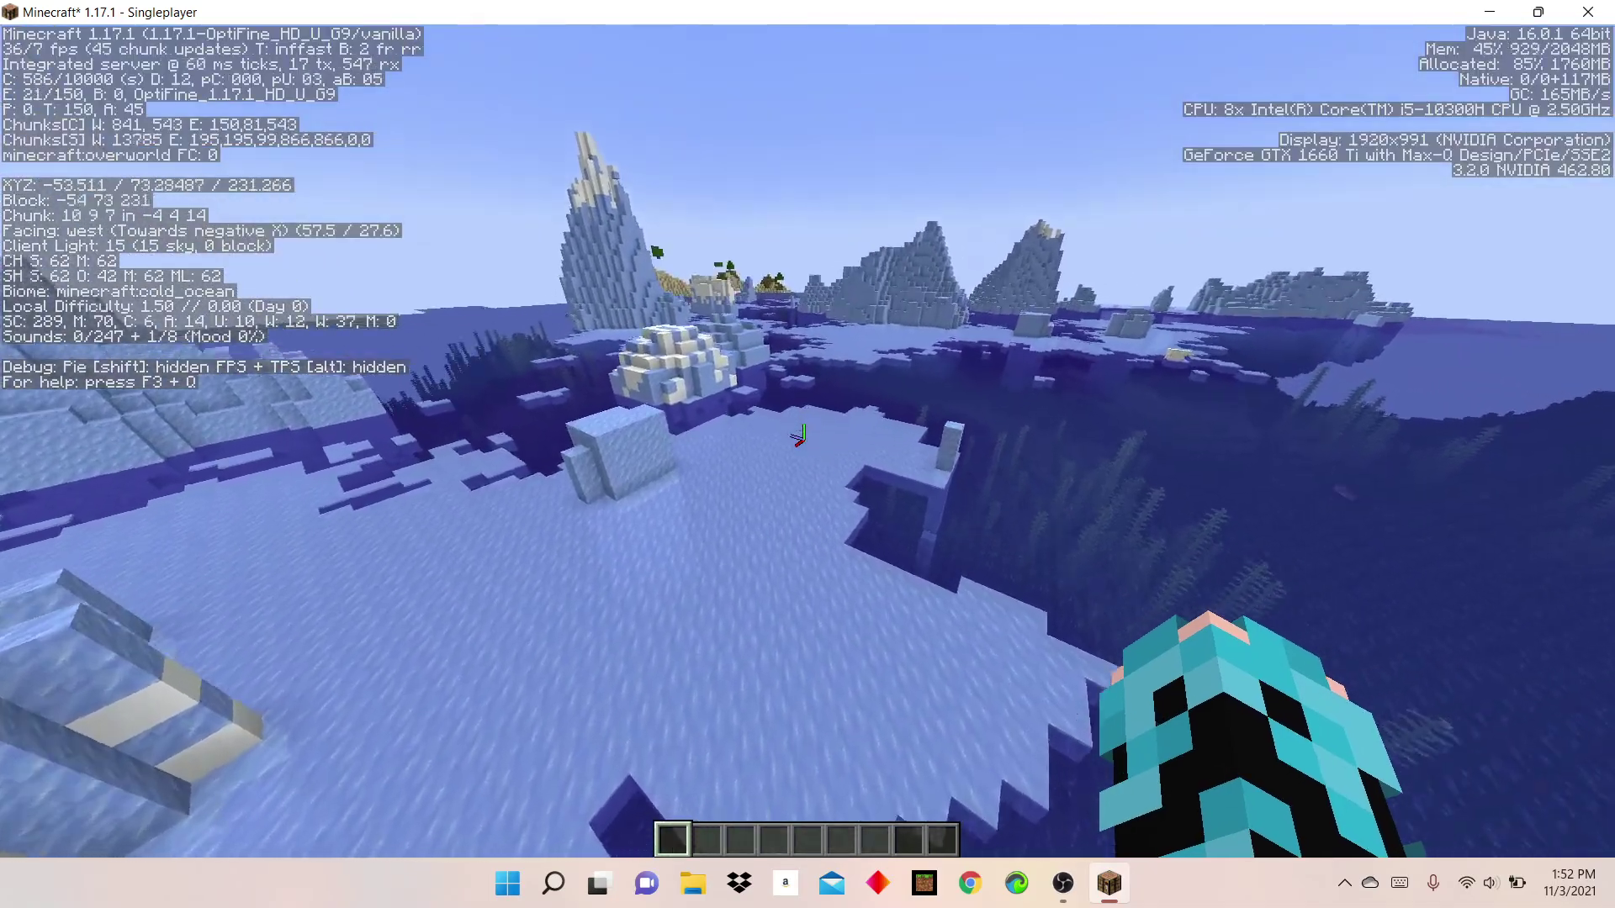
pyautogui.press('F3')
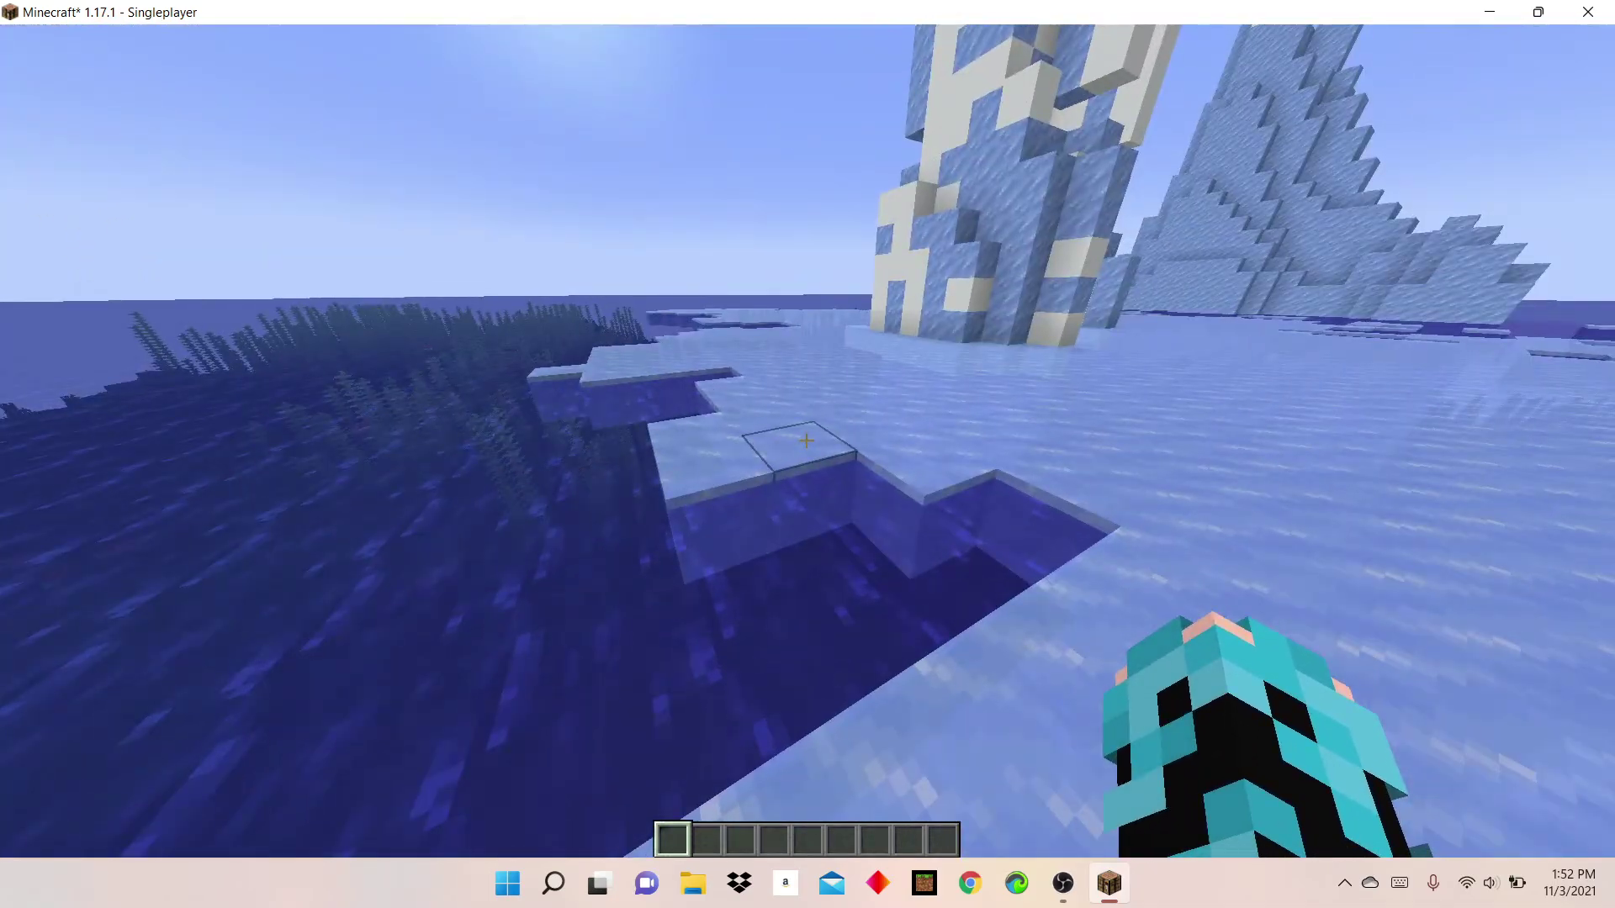
# Step: Reopen Skin Customization to review the skin layer settings, then return to the game
pyautogui.press('Escape')
pyautogui.click(752, 370)
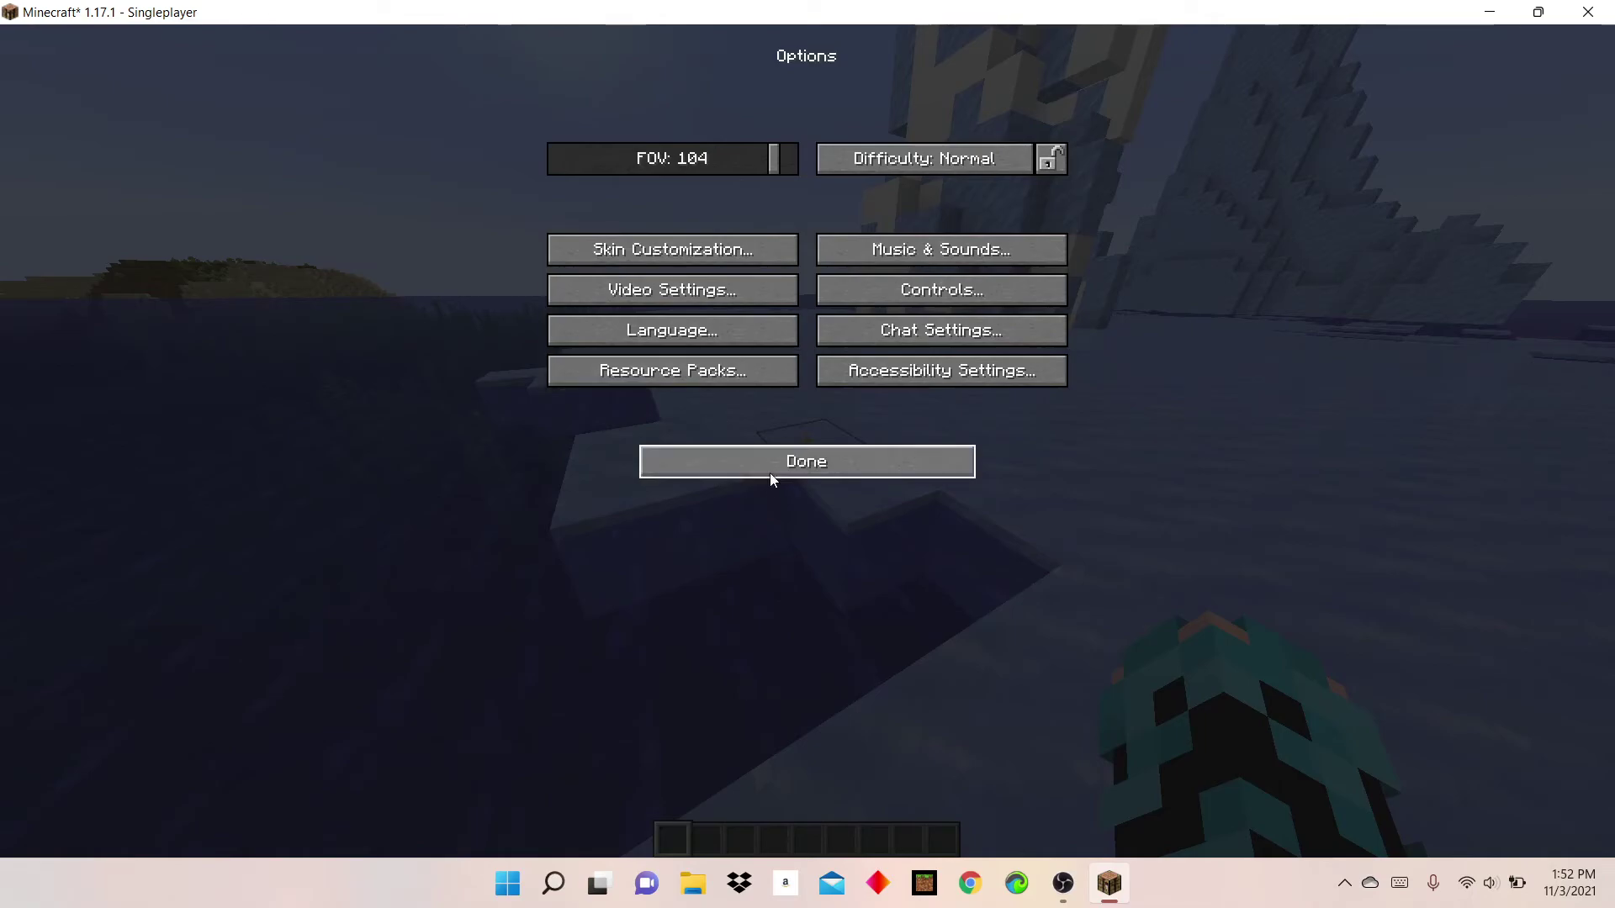
pyautogui.click(770, 473)
pyautogui.click(731, 387)
pyautogui.click(689, 244)
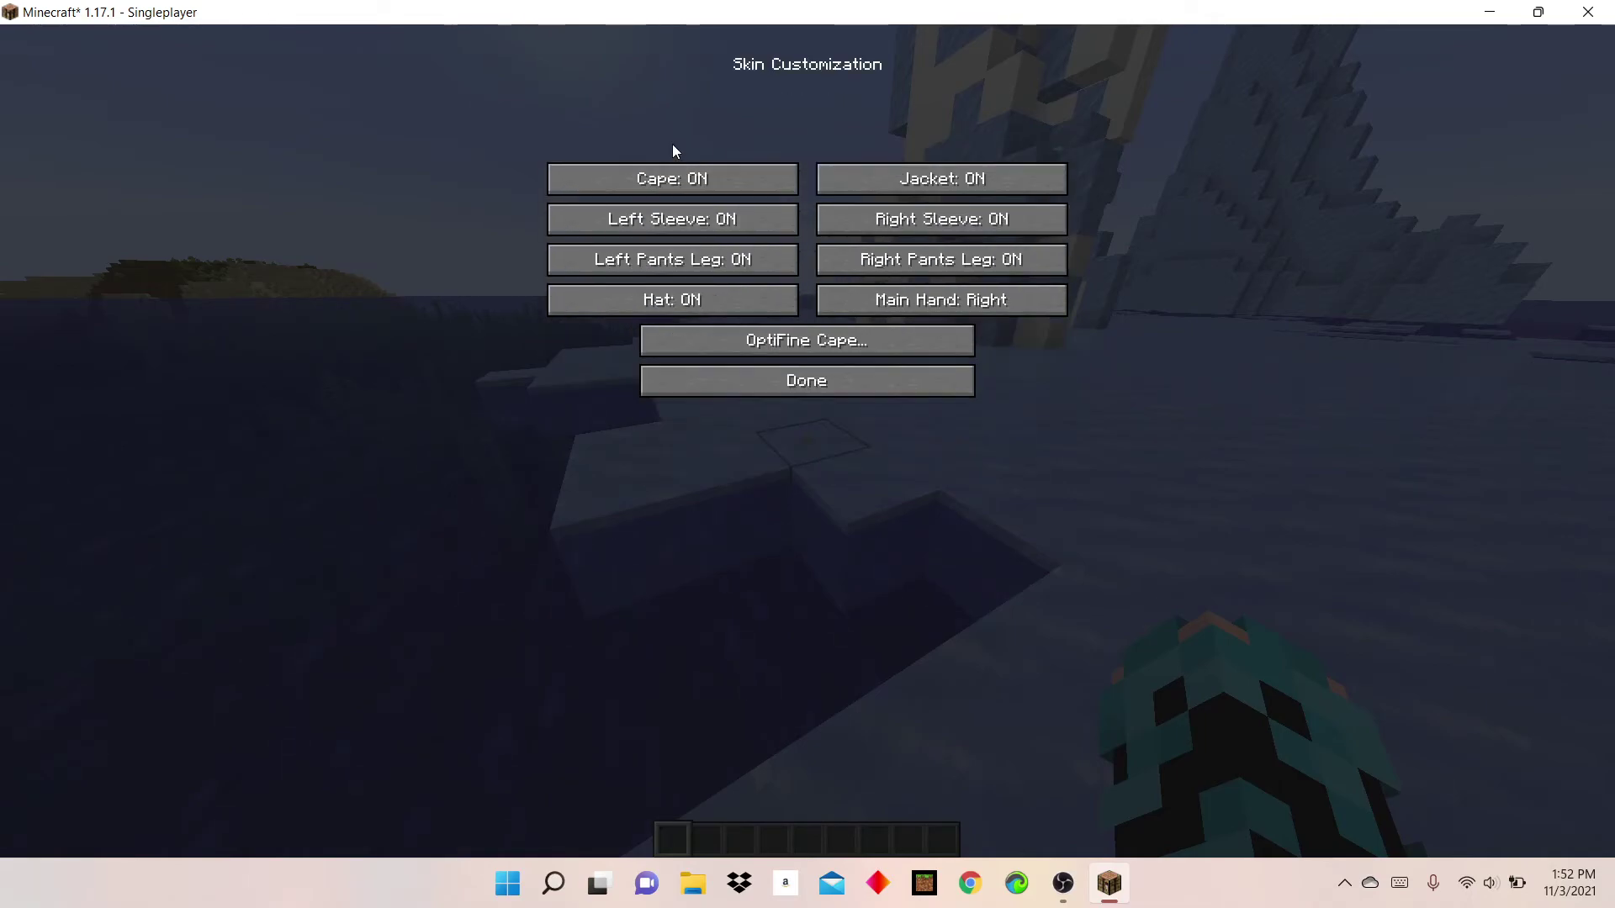
pyautogui.press('Escape')
pyautogui.press('Escape')
pyautogui.press('Escape')
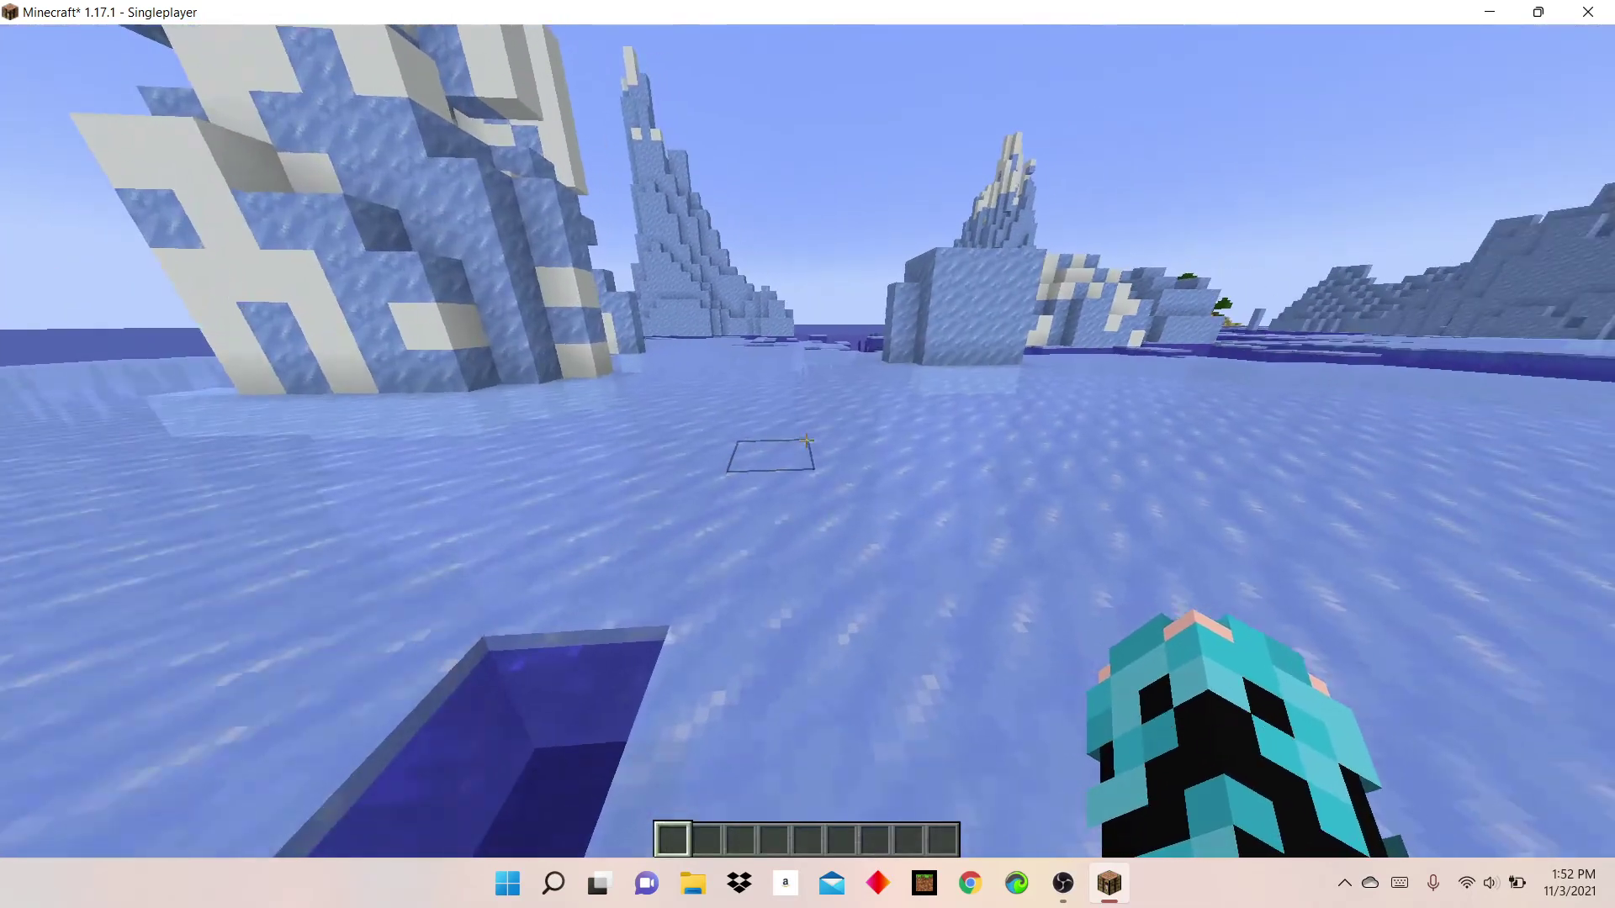
# Step: Cycle through the camera perspectives to inspect the skin from behind and in first person, ending on the front-facing third-person view
pyautogui.press('F5')
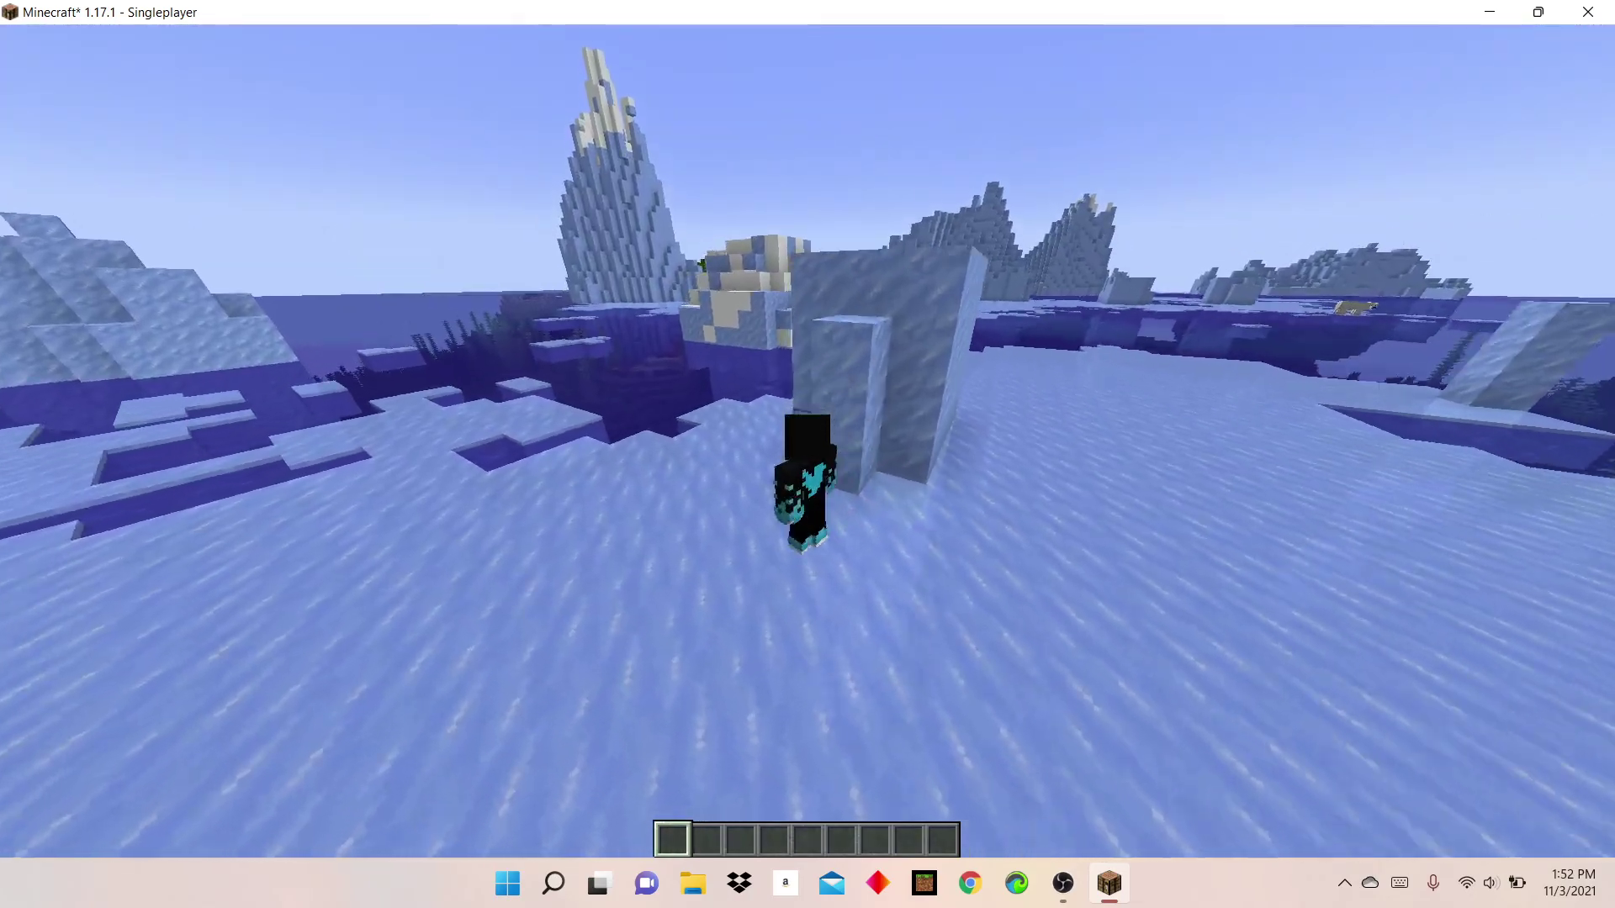
pyautogui.press('F5')
pyautogui.press('F5')
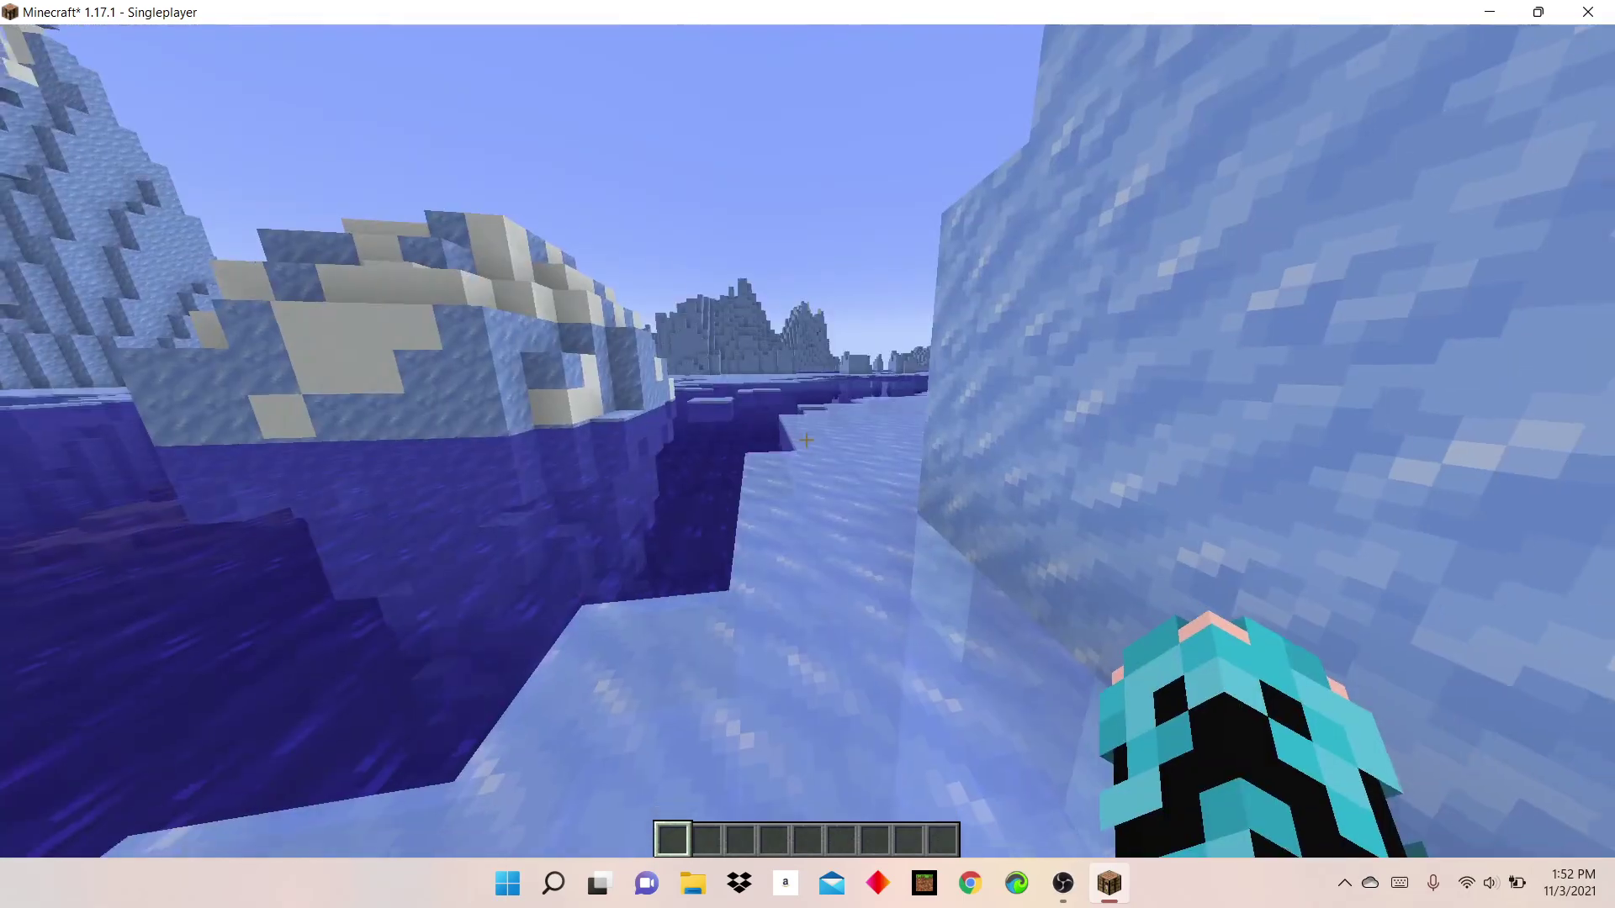
pyautogui.press('F5')
pyautogui.press('F5')
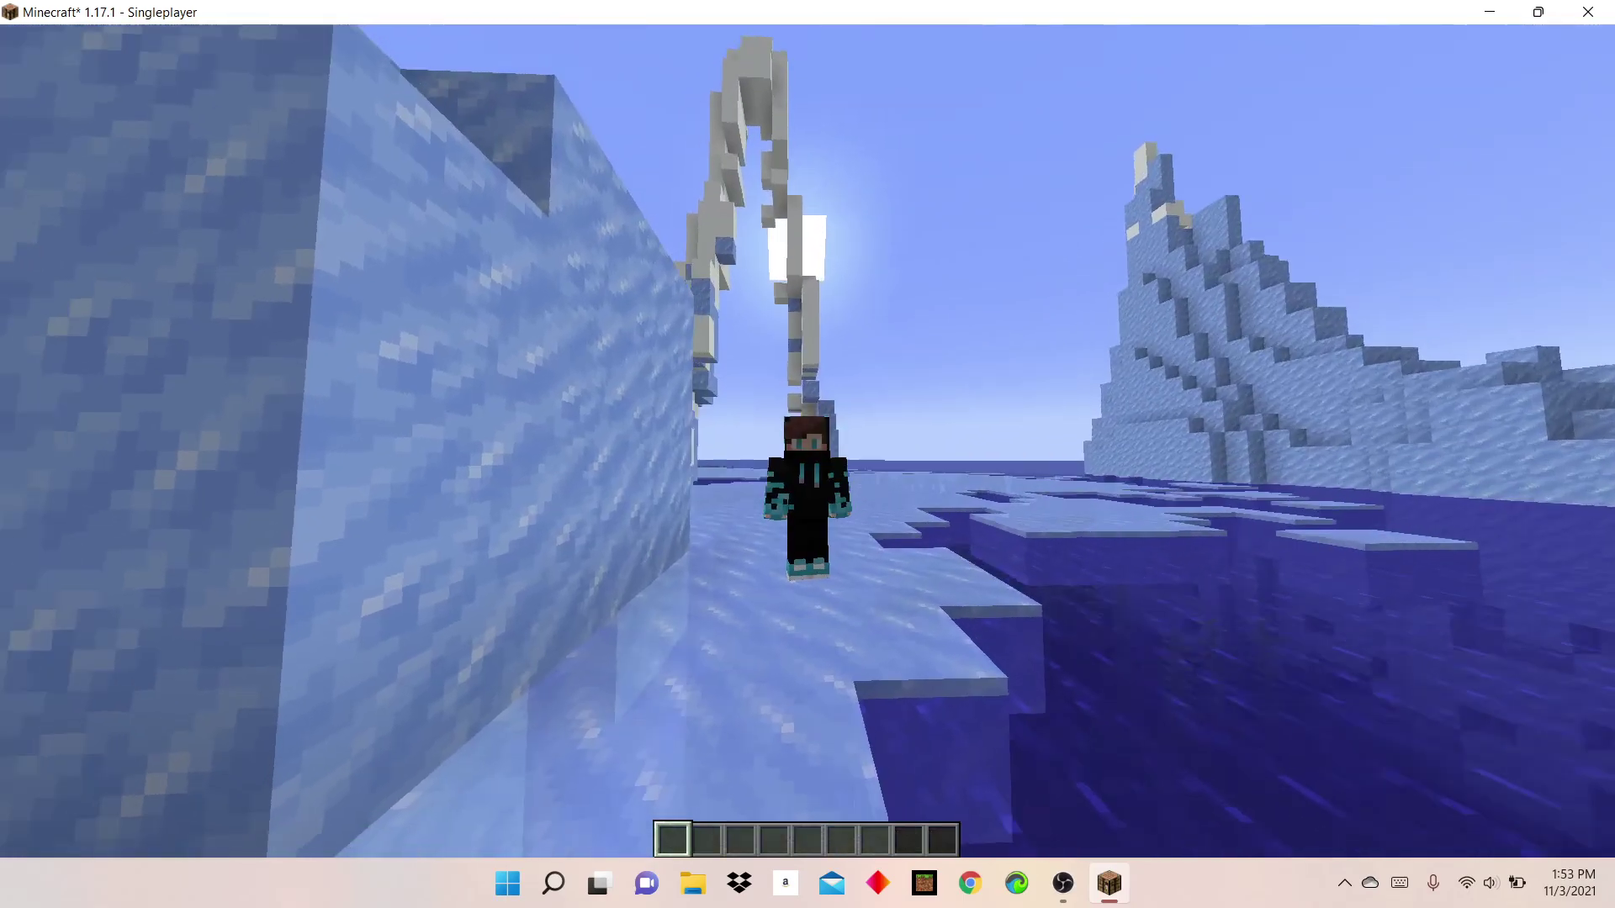
pyautogui.press('t')
pyautogui.click(1064, 884)
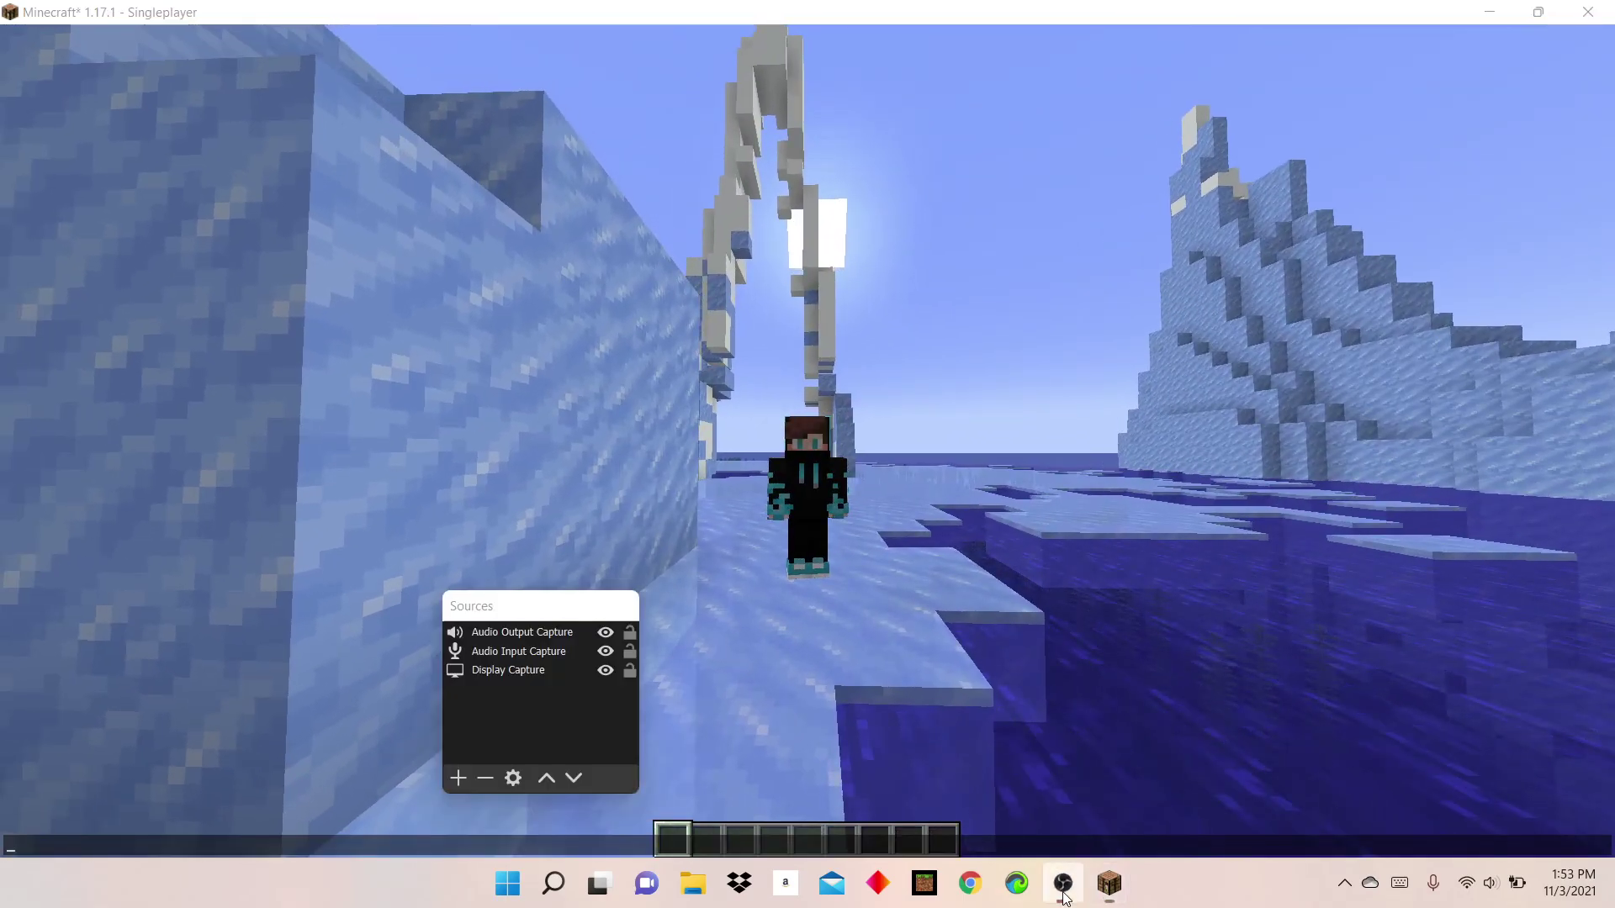